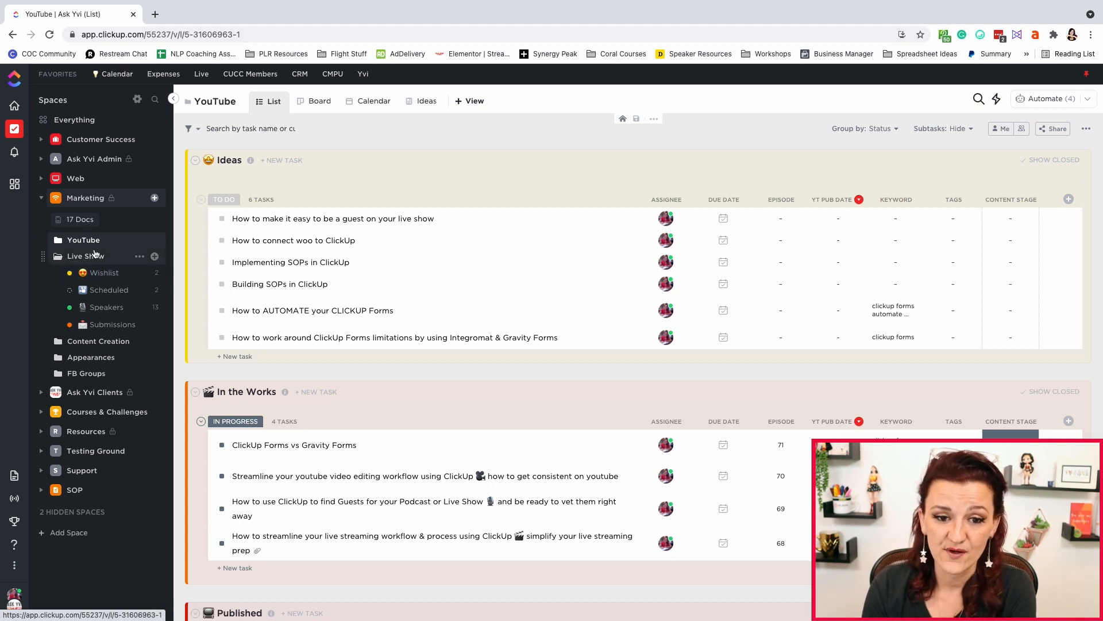
Open the Wishlist list in the Live Show folder and browse the Guest Stage options of the first task
click(95, 256)
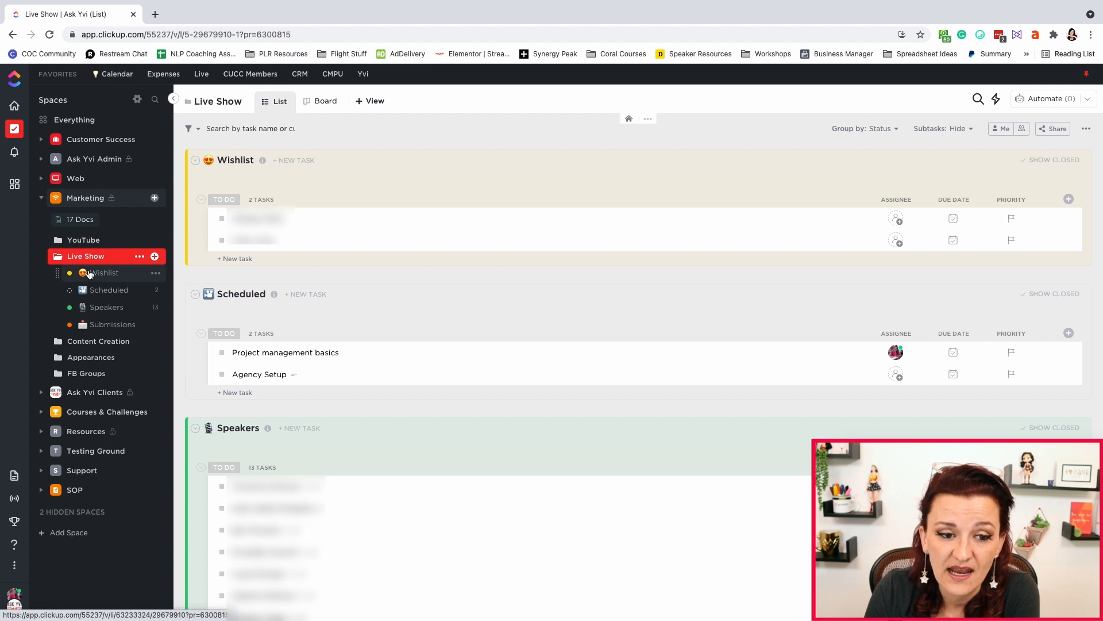
click(104, 272)
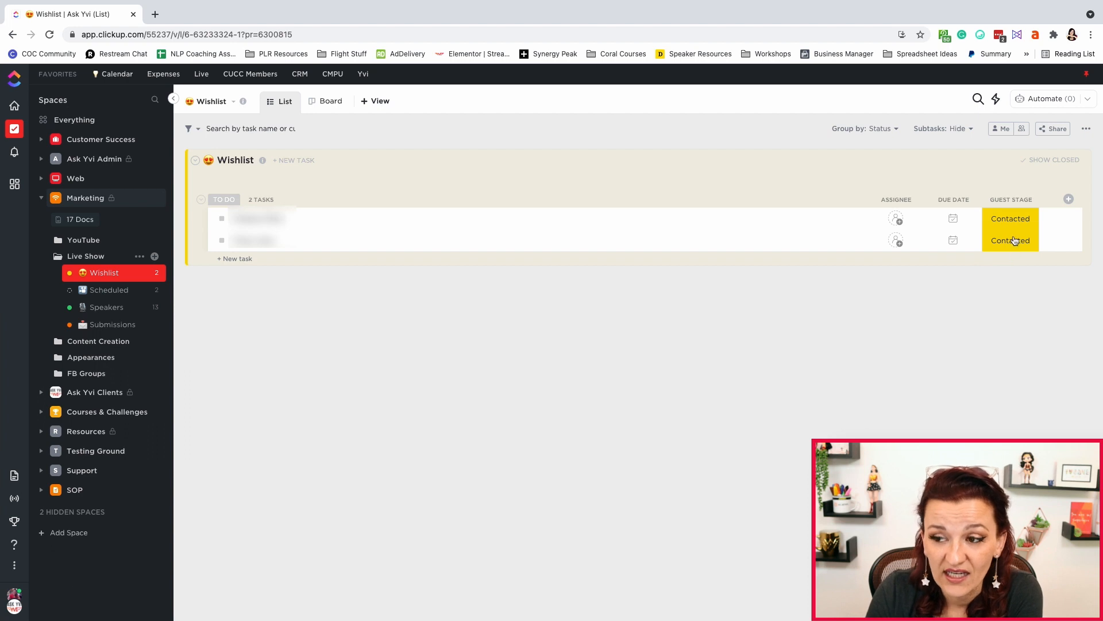
click(1010, 221)
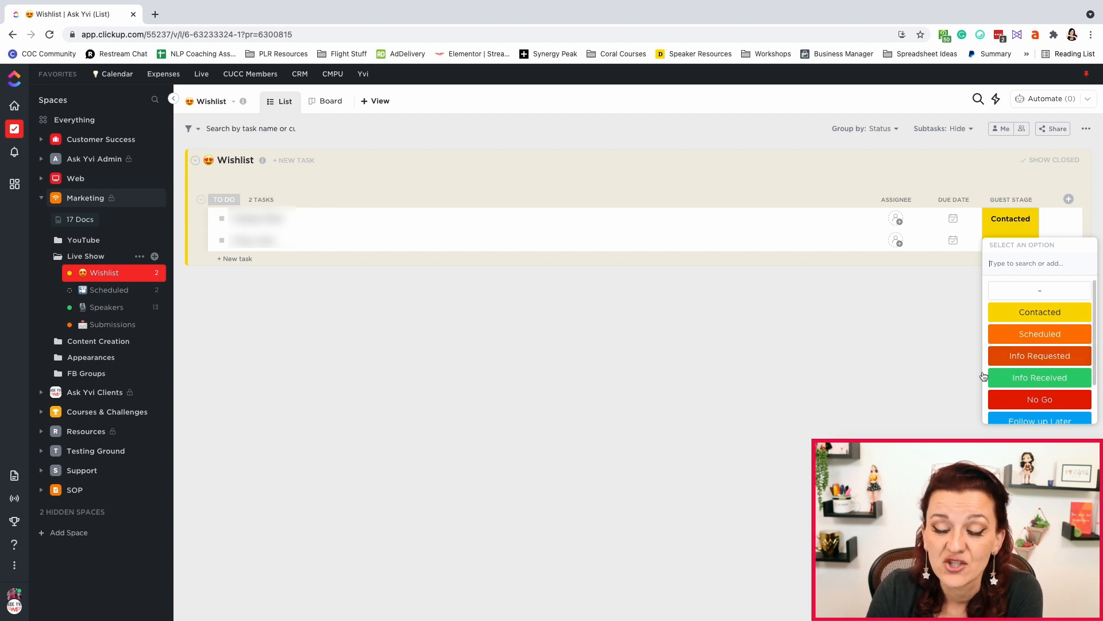
scroll(1045, 381, down, 1)
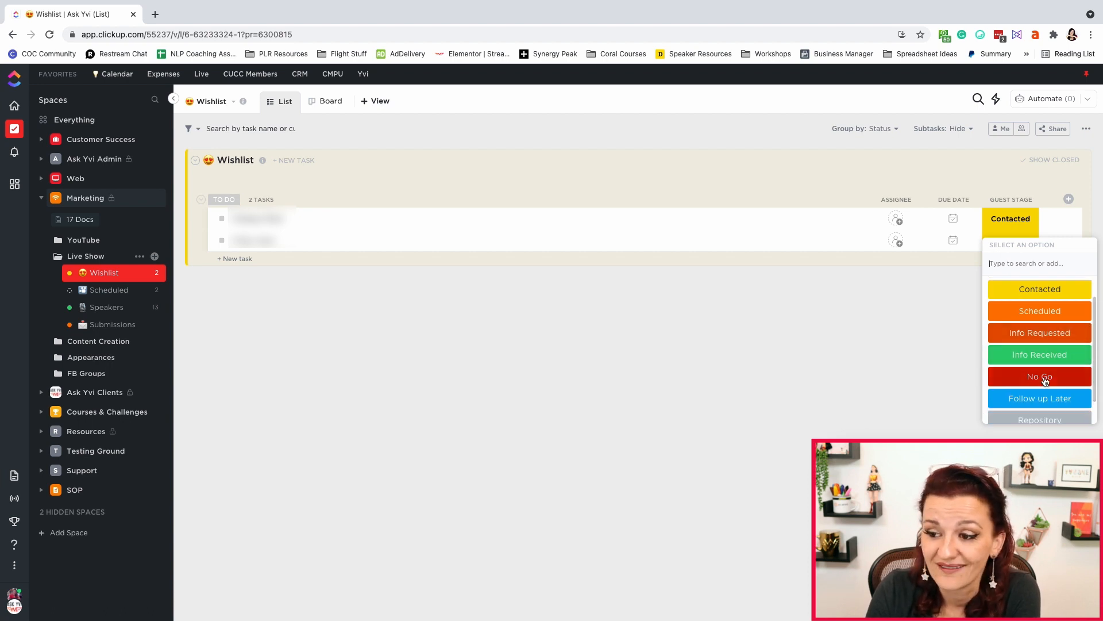
scroll(1075, 376, down, 1)
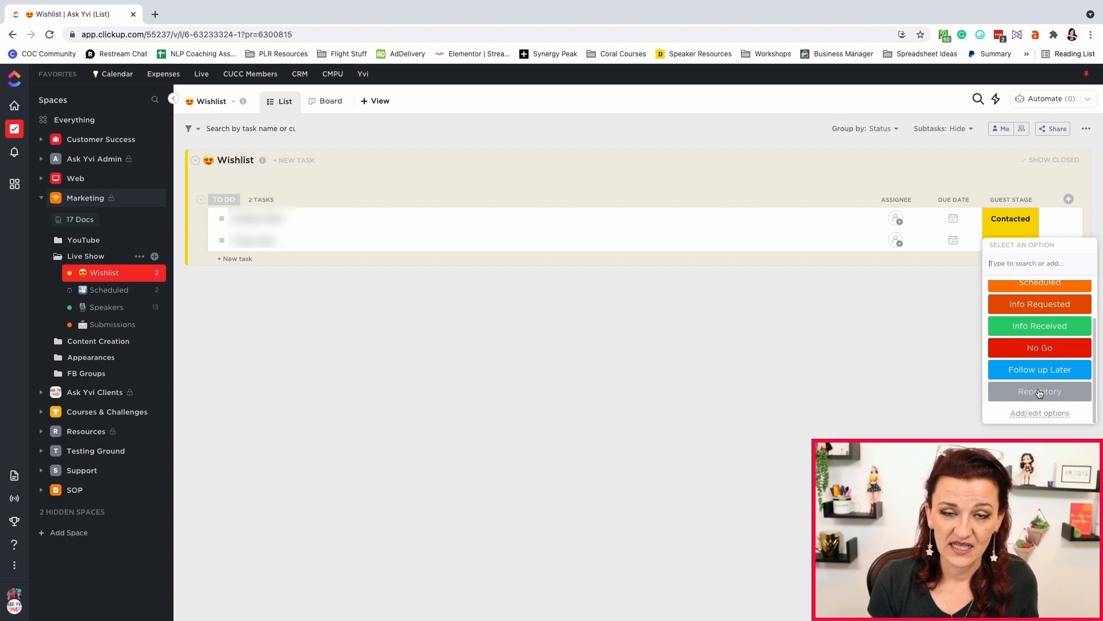
click(919, 346)
Browse the available column fields for the Wishlist list and the Live Show folder view
click(1068, 199)
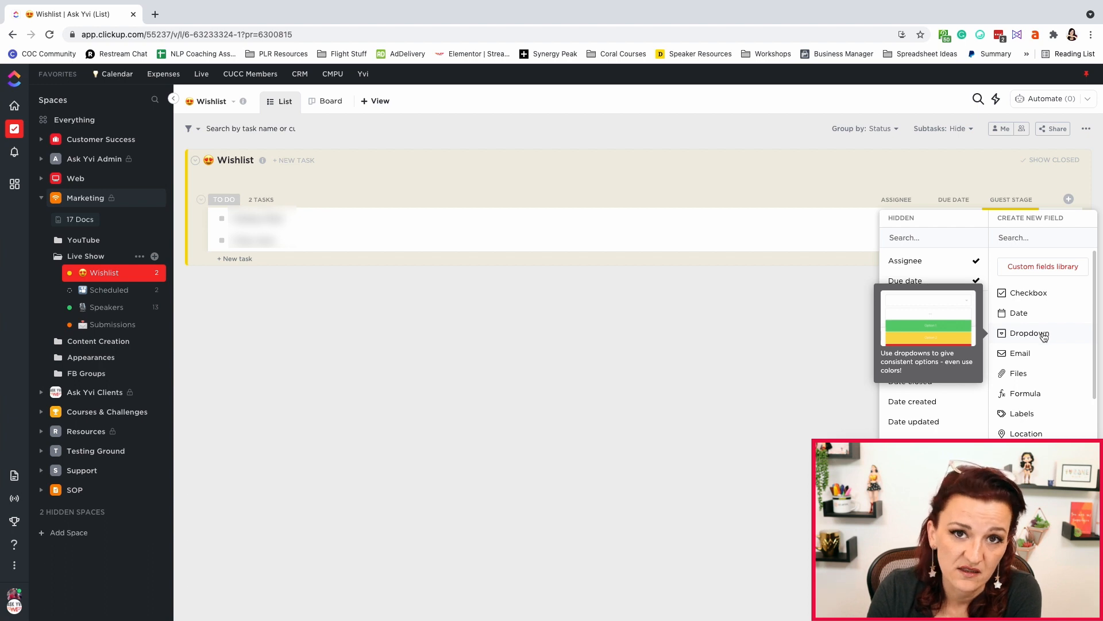
click(676, 368)
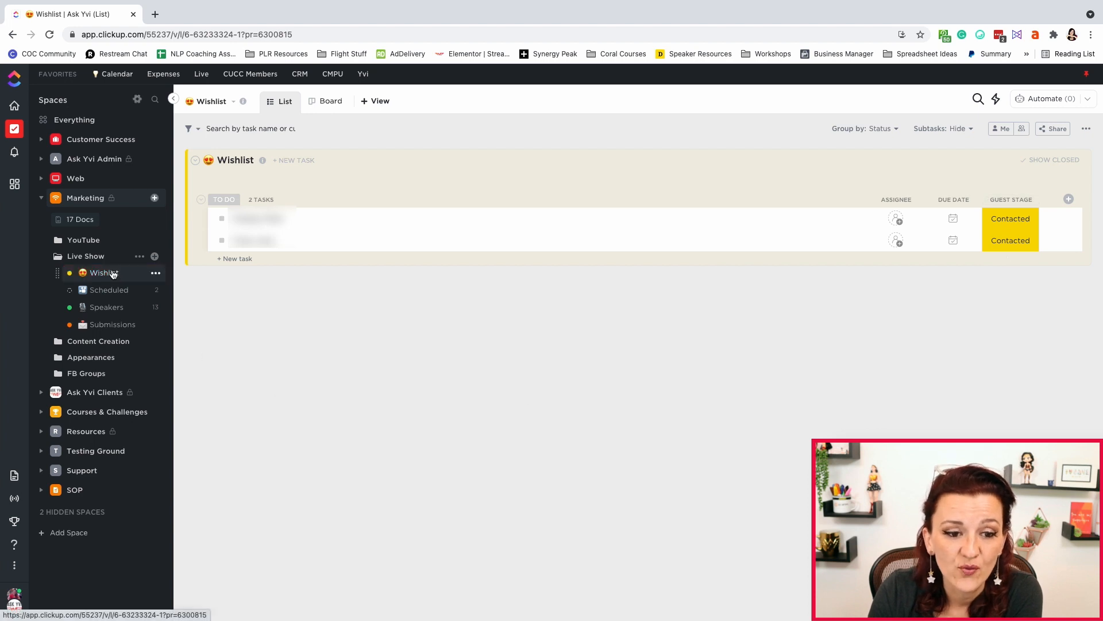
click(86, 256)
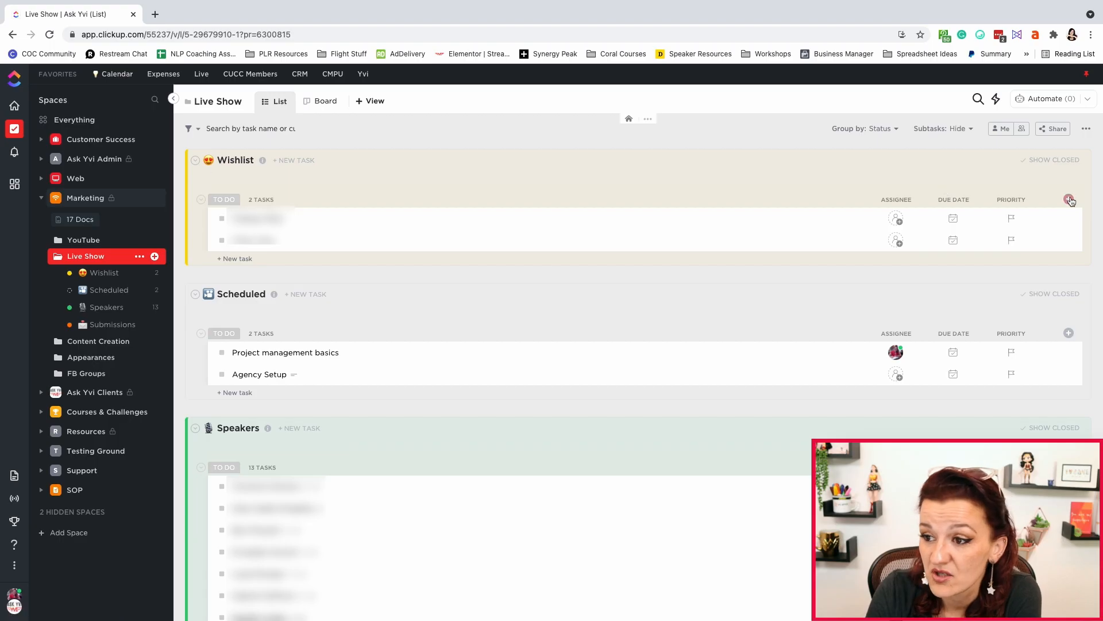
click(1069, 199)
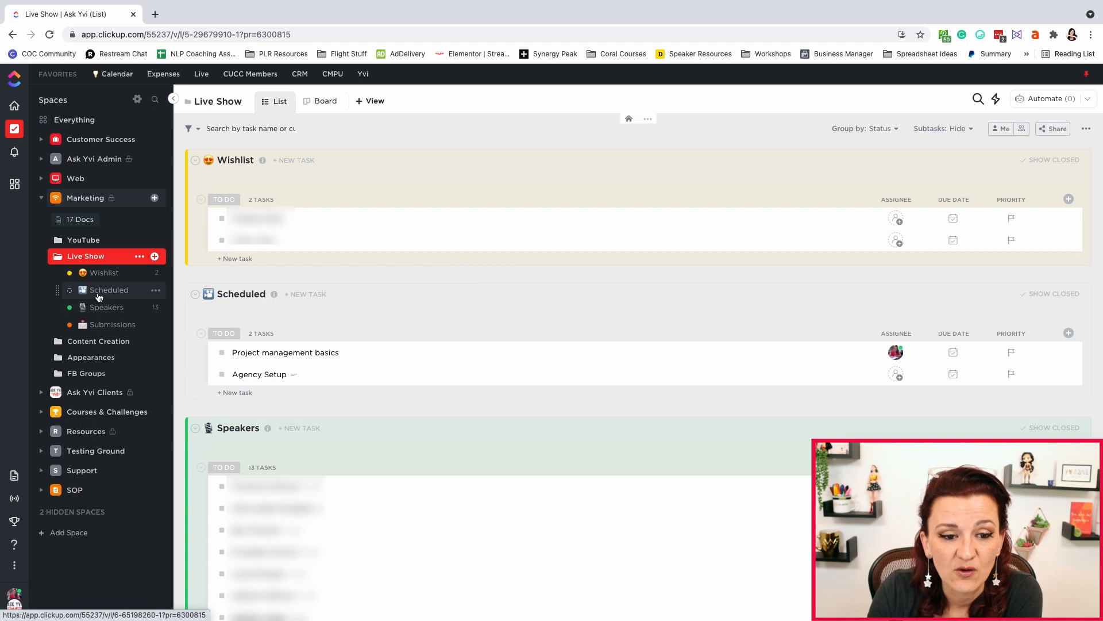
Open the Scheduled list and inspect the Episode column menu and the Guest Stage options
click(109, 290)
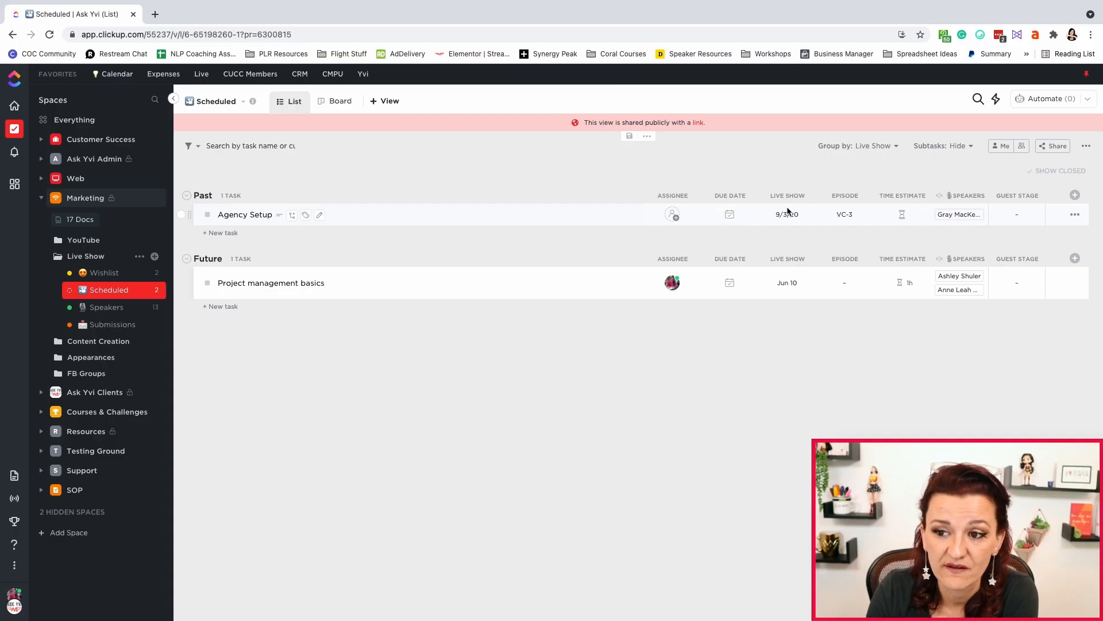
click(844, 197)
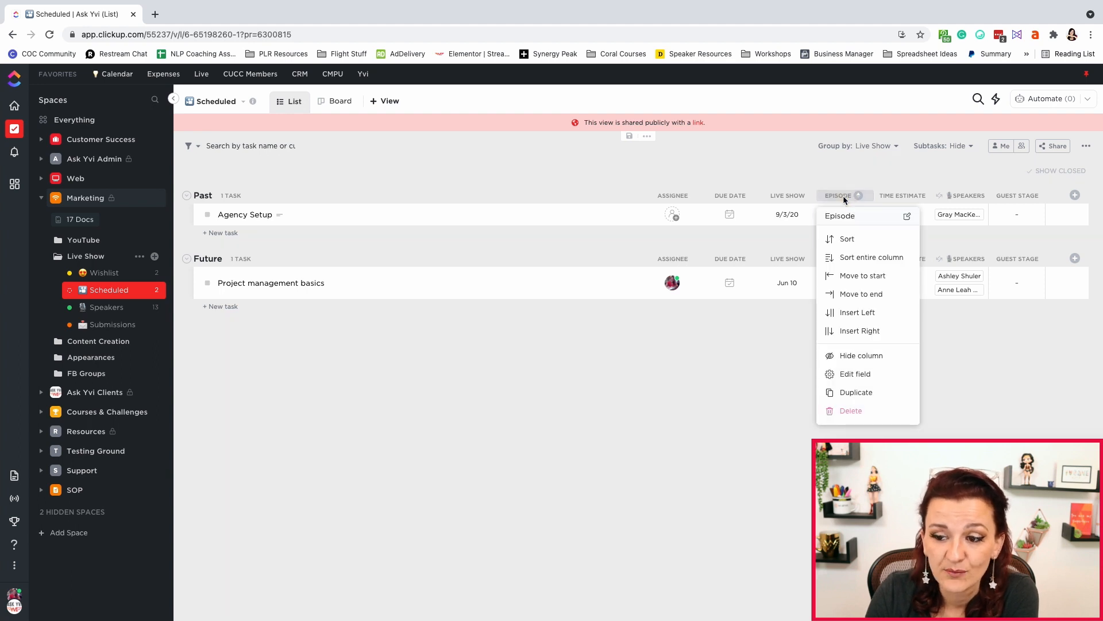
click(788, 359)
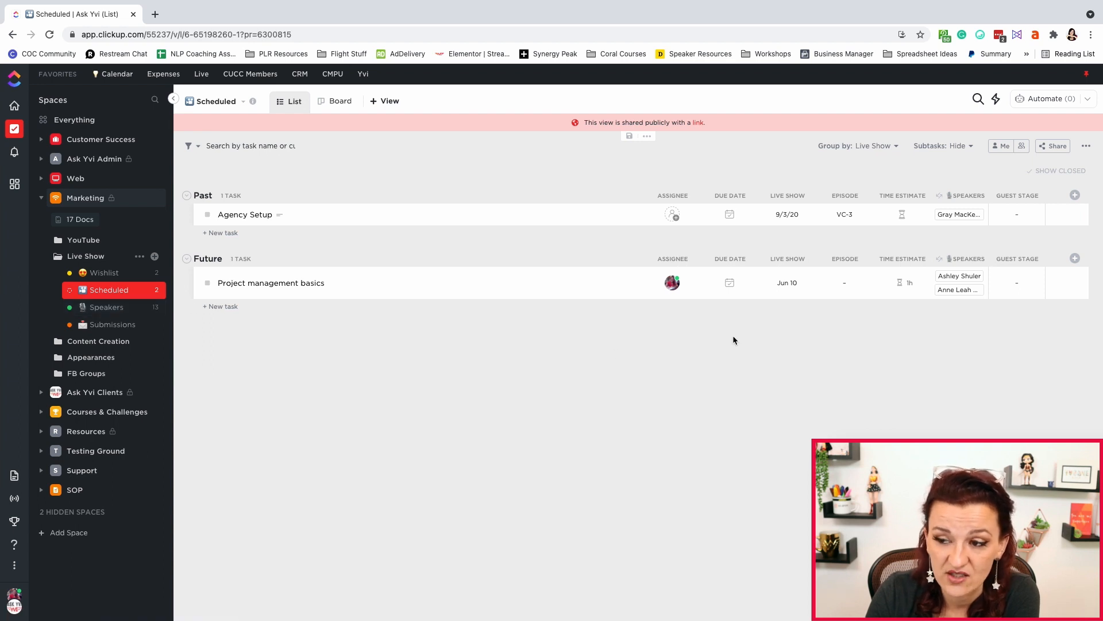
click(1018, 215)
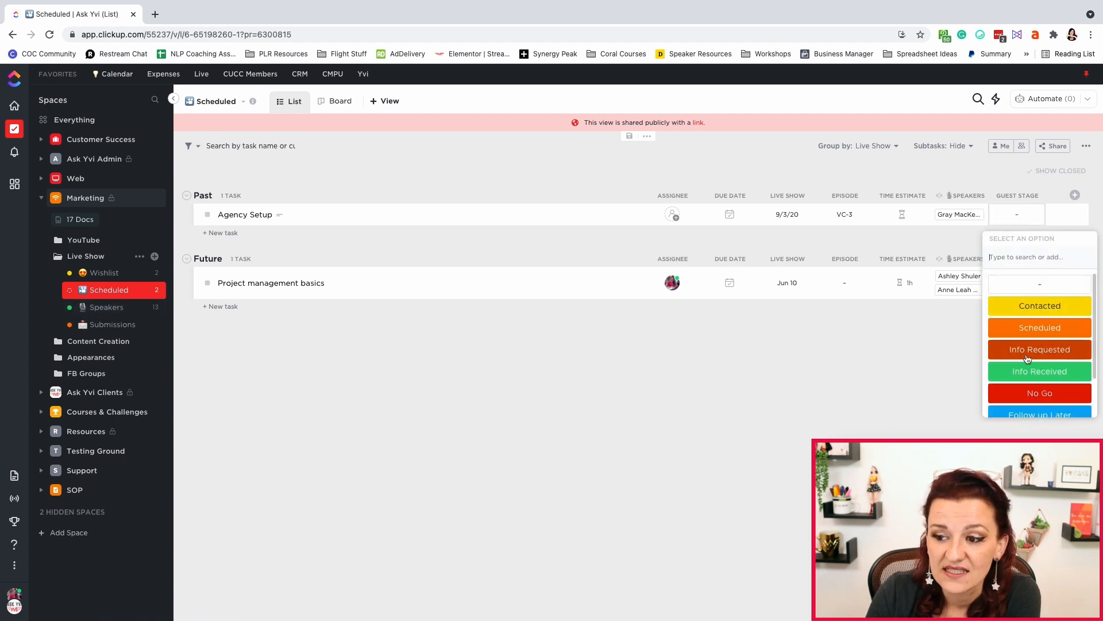
scroll(1033, 408, down, 2)
scroll(1033, 408, up, 2)
click(841, 396)
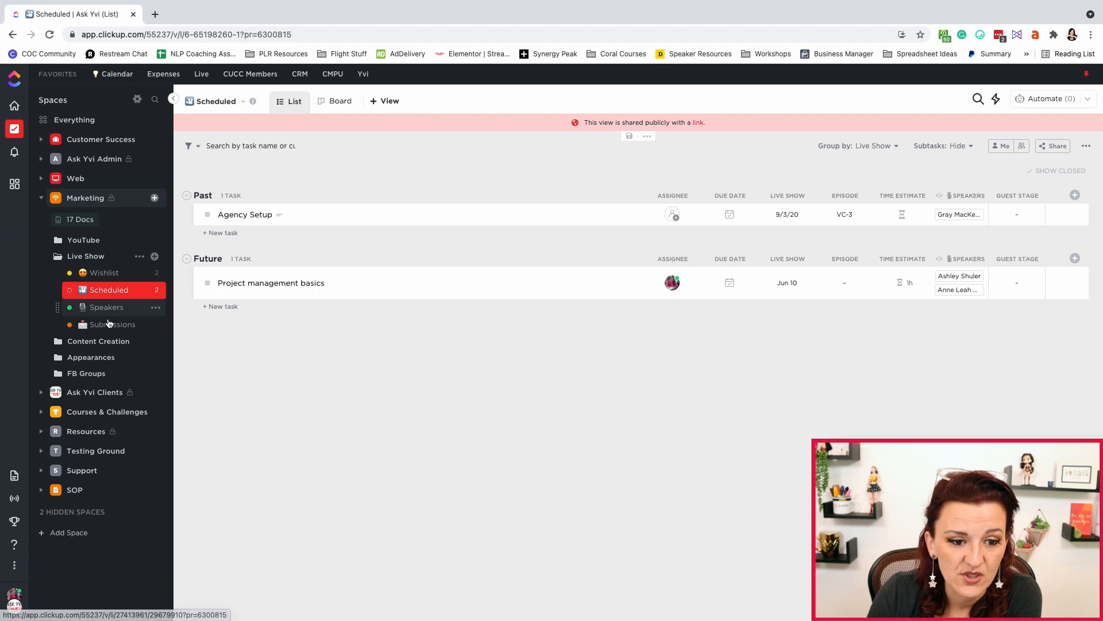
Open the Speakers list's Guest Submission form view and scroll through the form
click(107, 308)
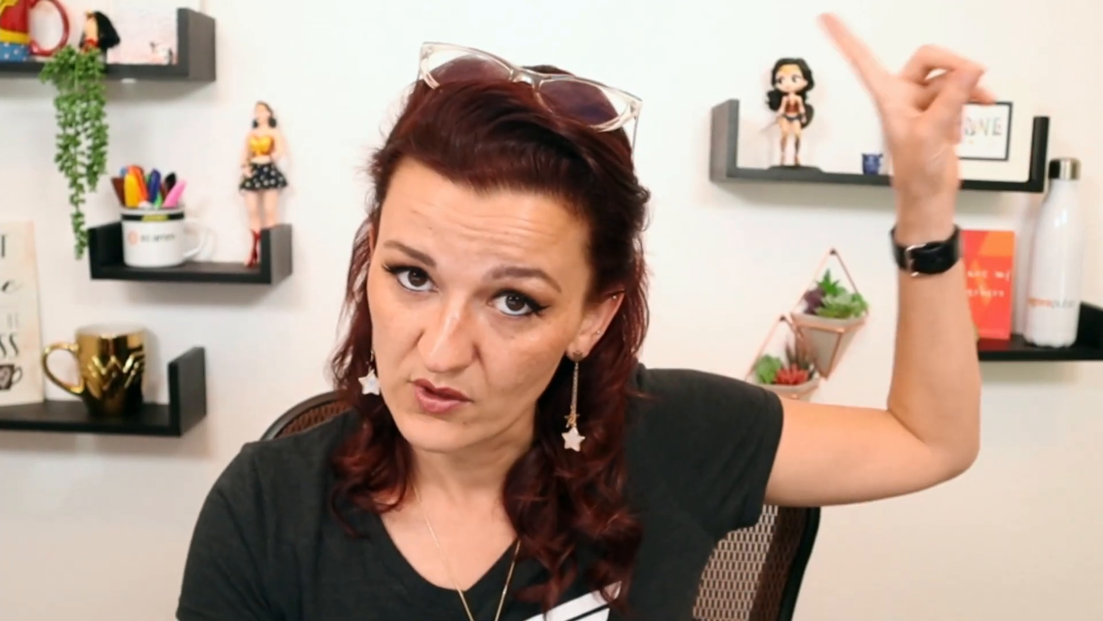
click(473, 104)
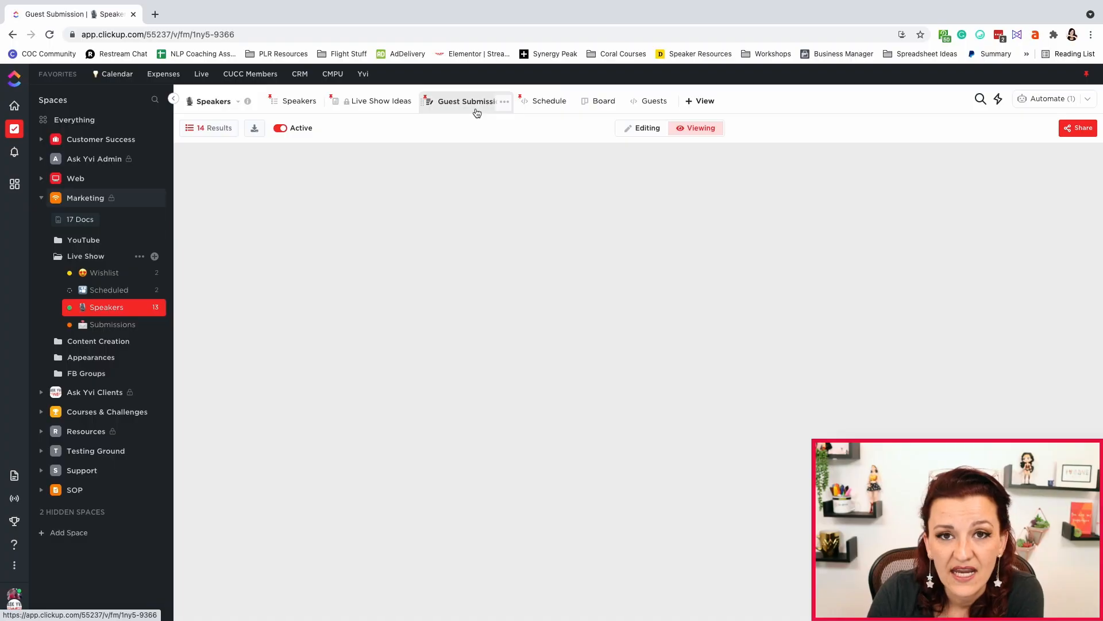
scroll(621, 402, down, 15)
scroll(623, 402, down, 8)
scroll(626, 392, up, 20)
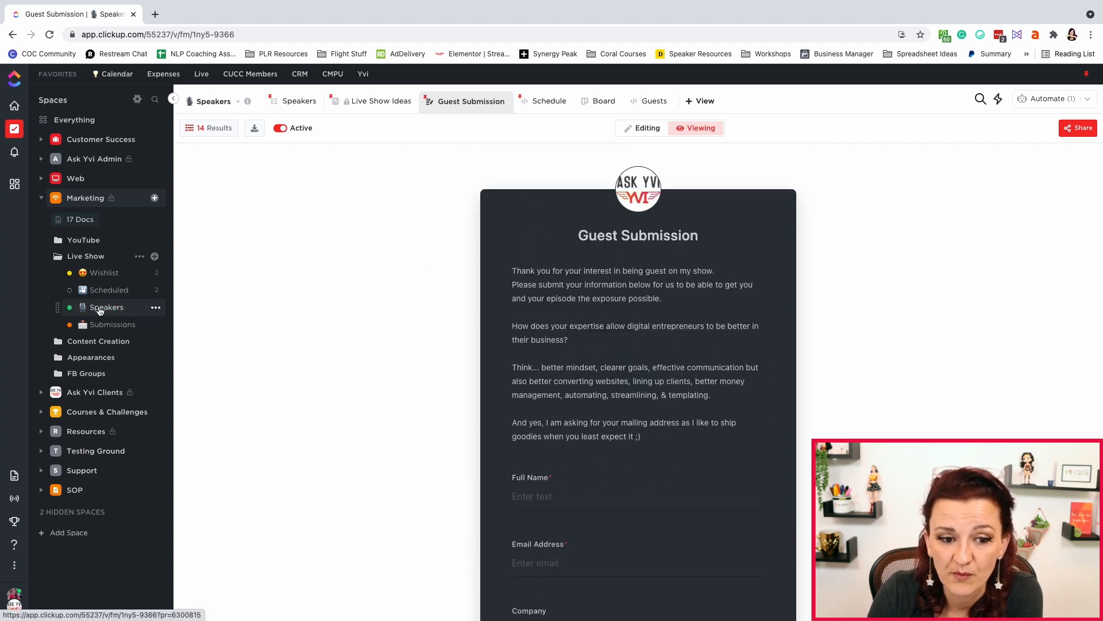
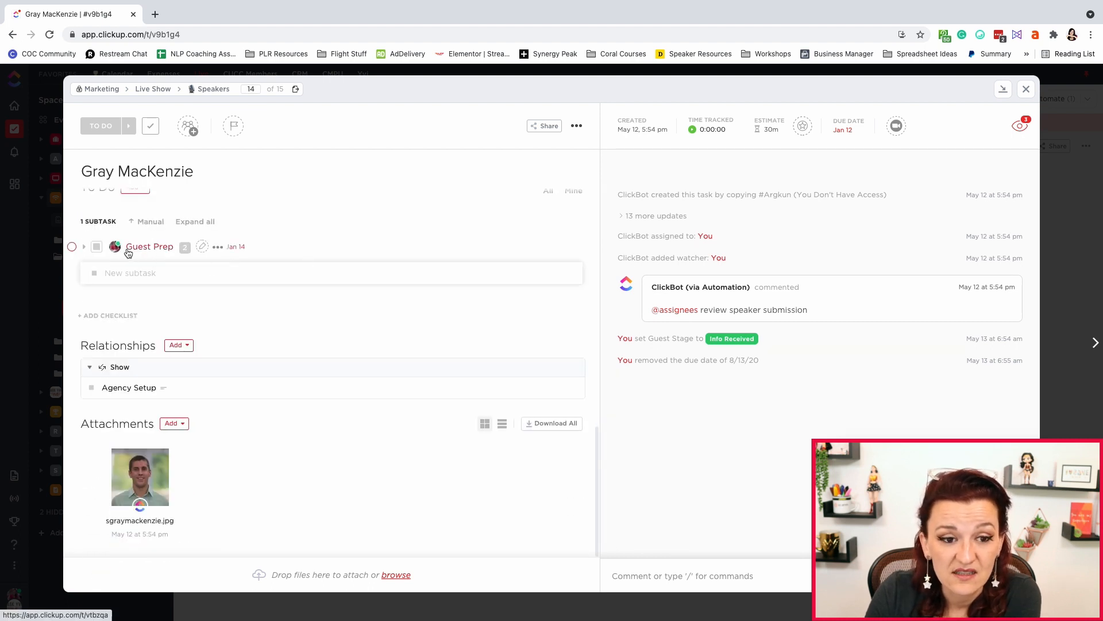
Open the Guest Prep subtask, mark both of its subtasks Complete, and close the task
click(140, 250)
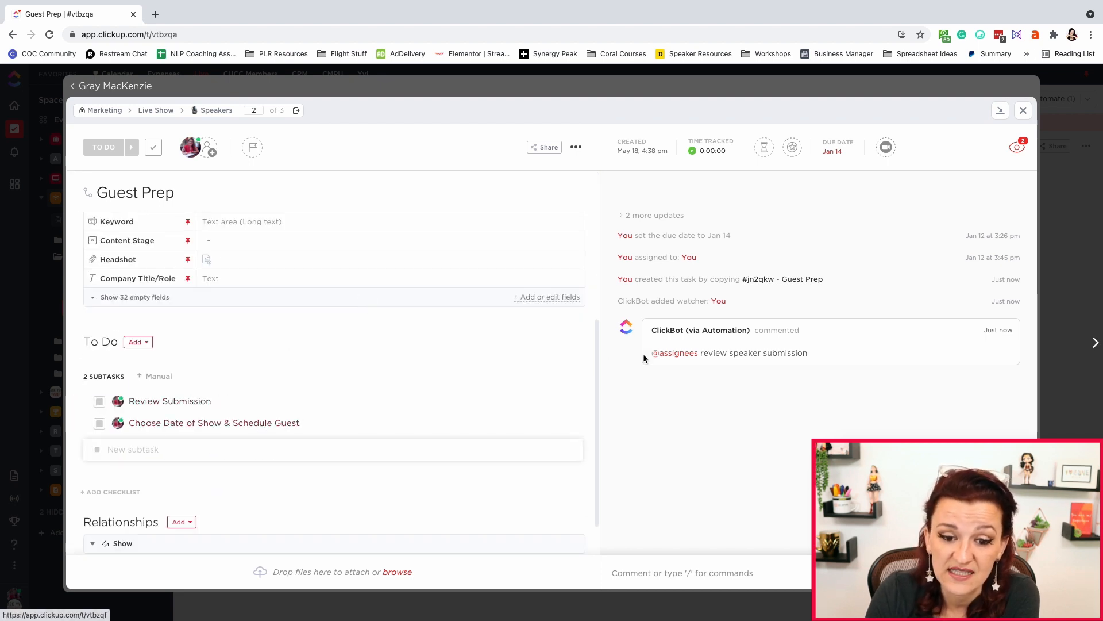
click(99, 401)
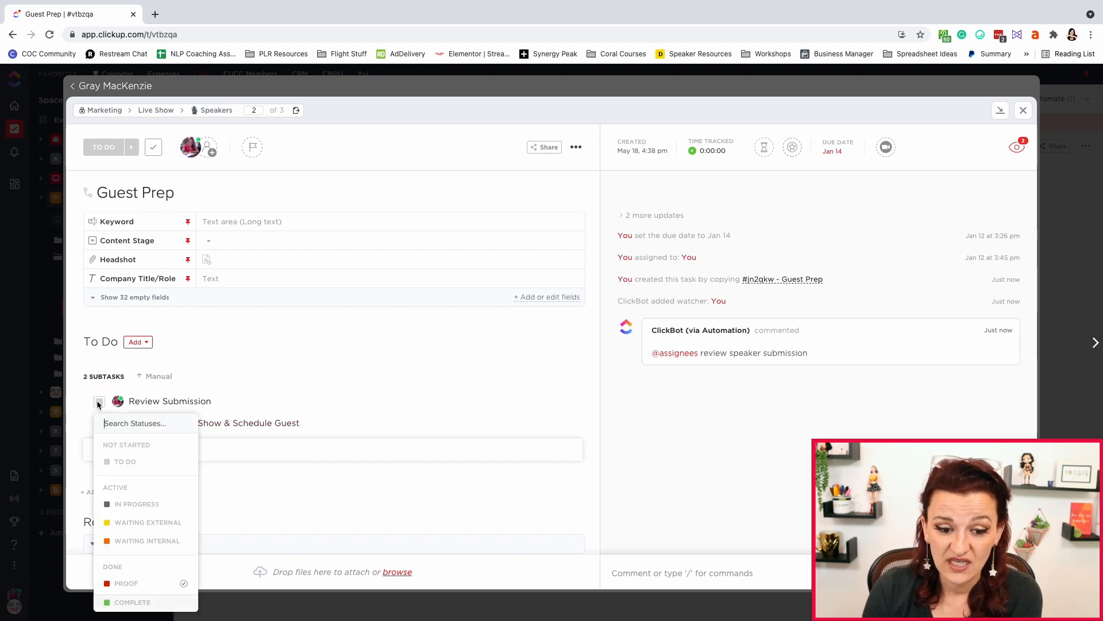
click(135, 602)
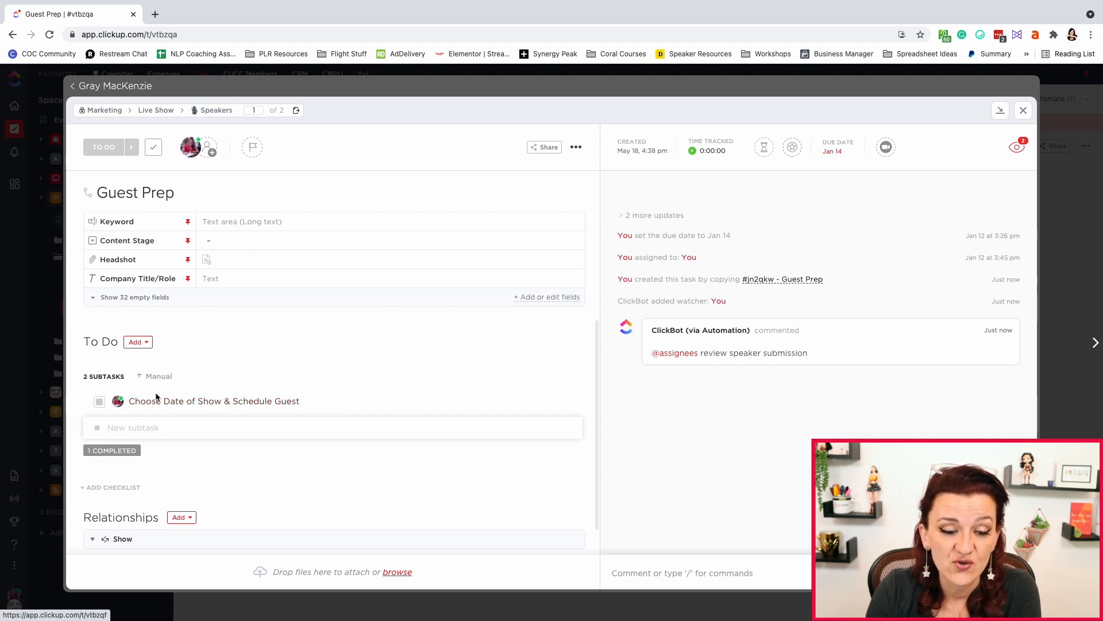
click(99, 402)
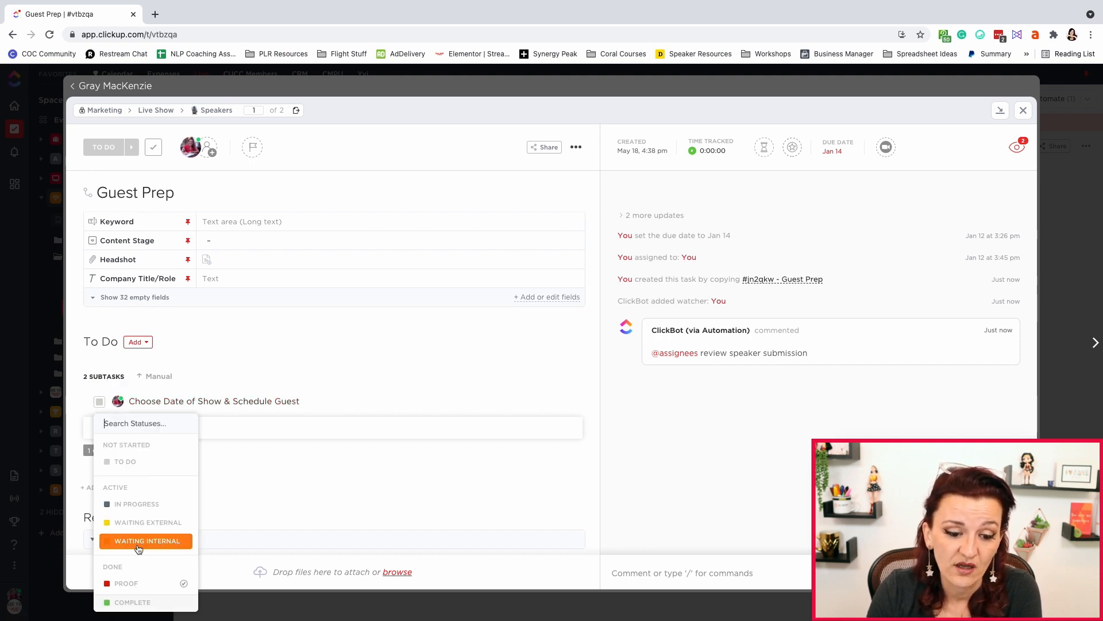
click(136, 604)
click(1023, 111)
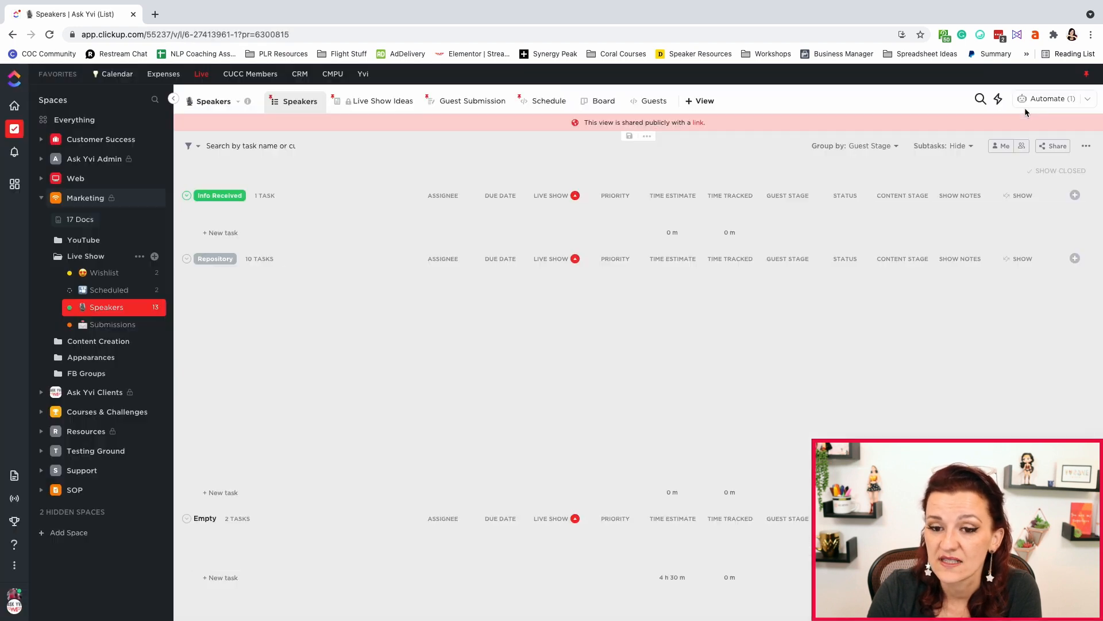
Open the Scheduled list and set the Agency Setup task's Live Show date to May 20
click(109, 290)
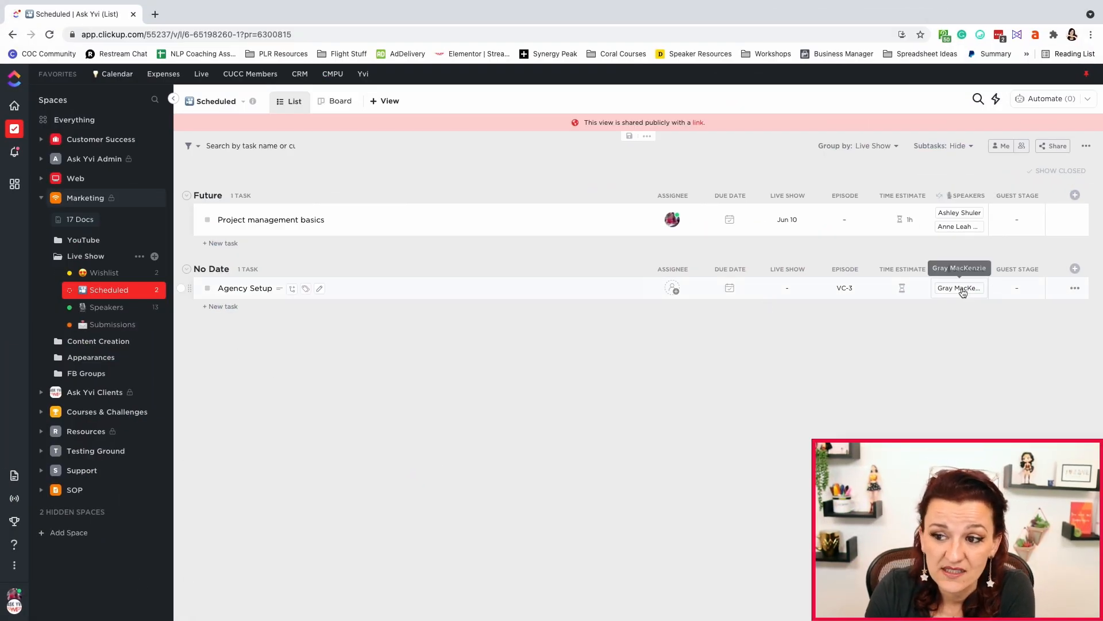
click(789, 290)
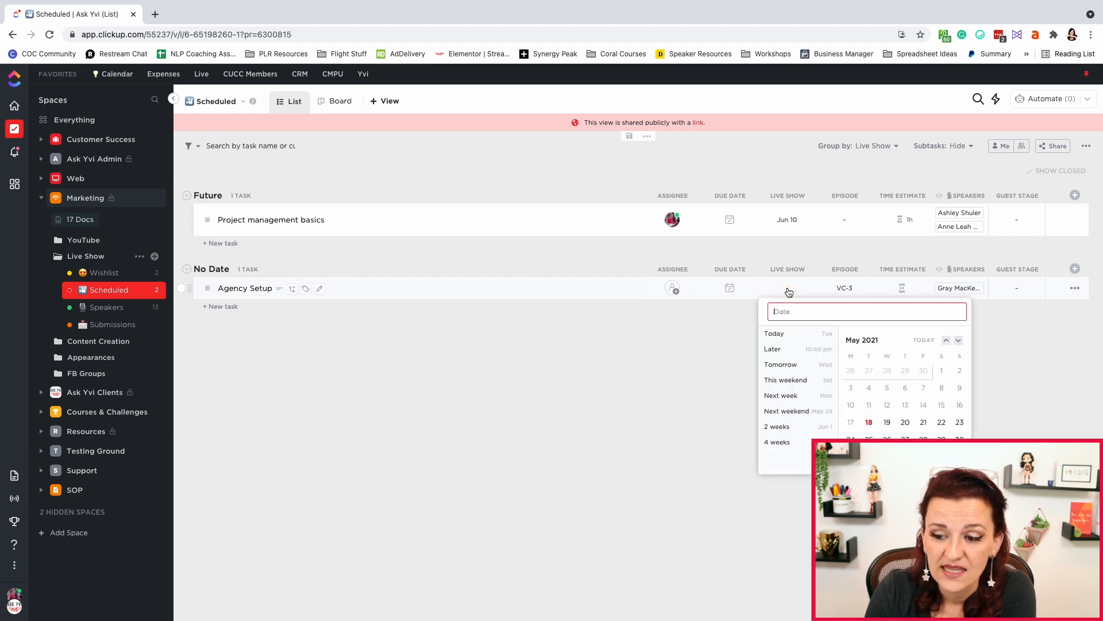
scroll(874, 401, down, 1)
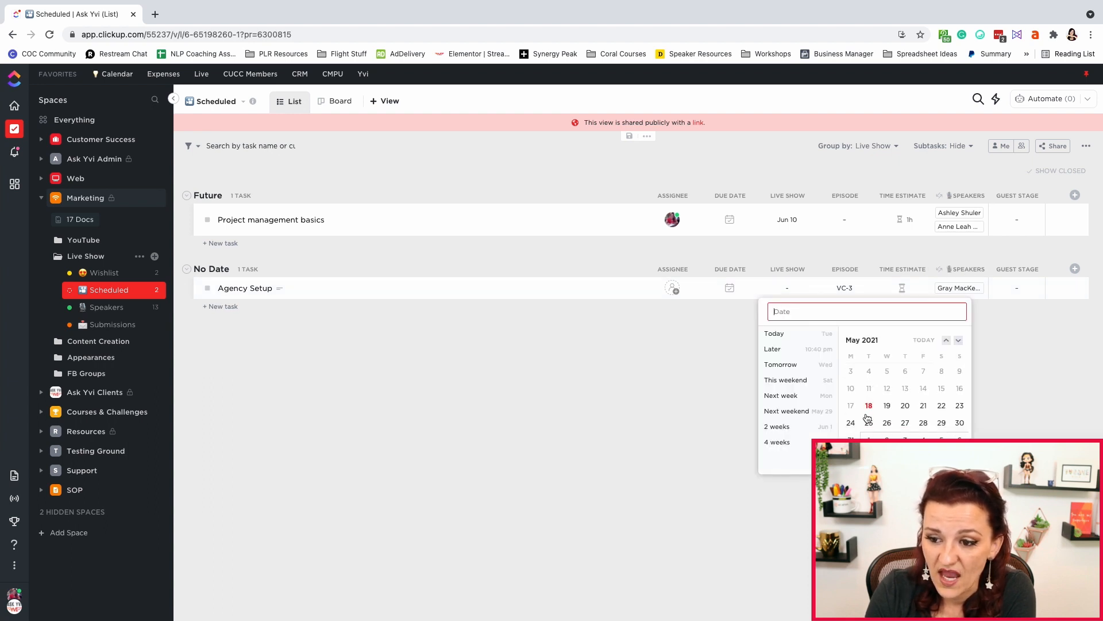
click(907, 406)
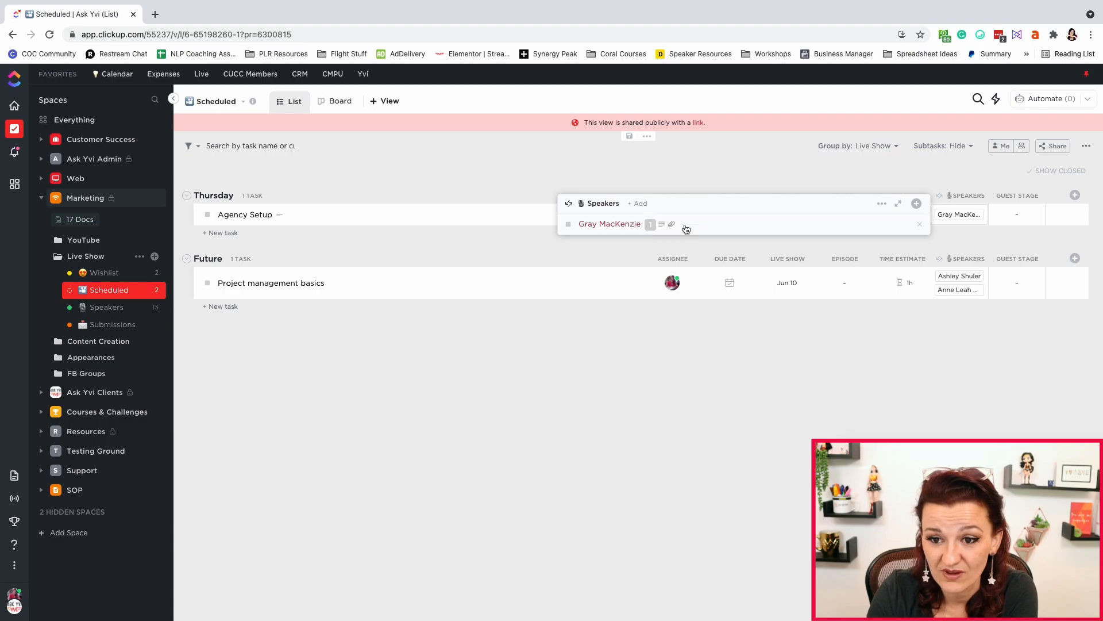
Link a second speaker from the Speakers list to the Agency Setup task's Speakers relationship
click(641, 204)
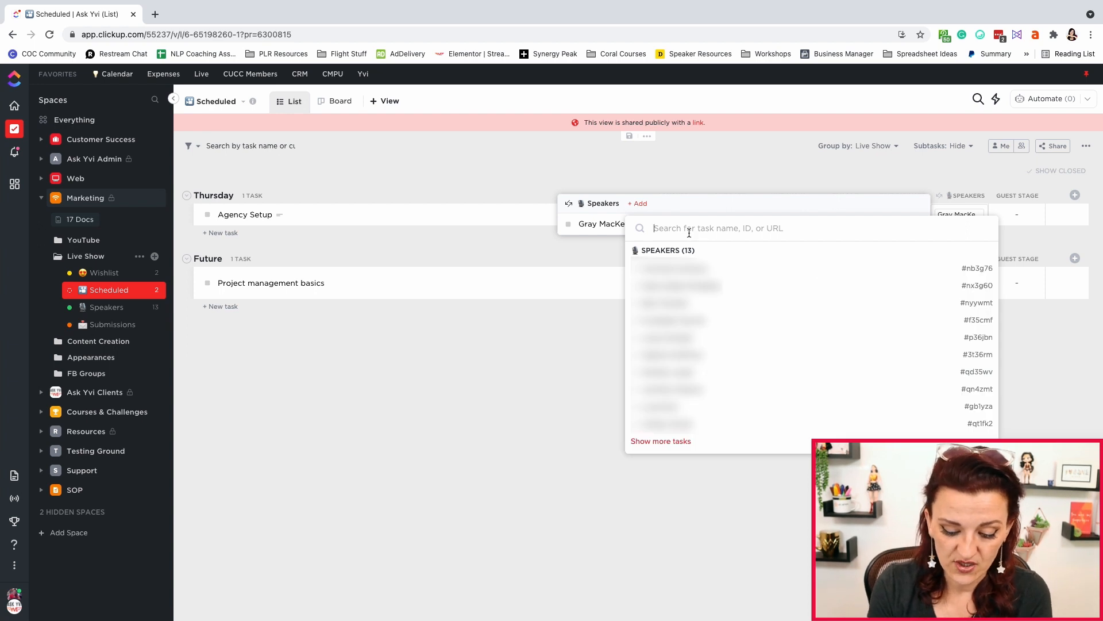
text(ama)
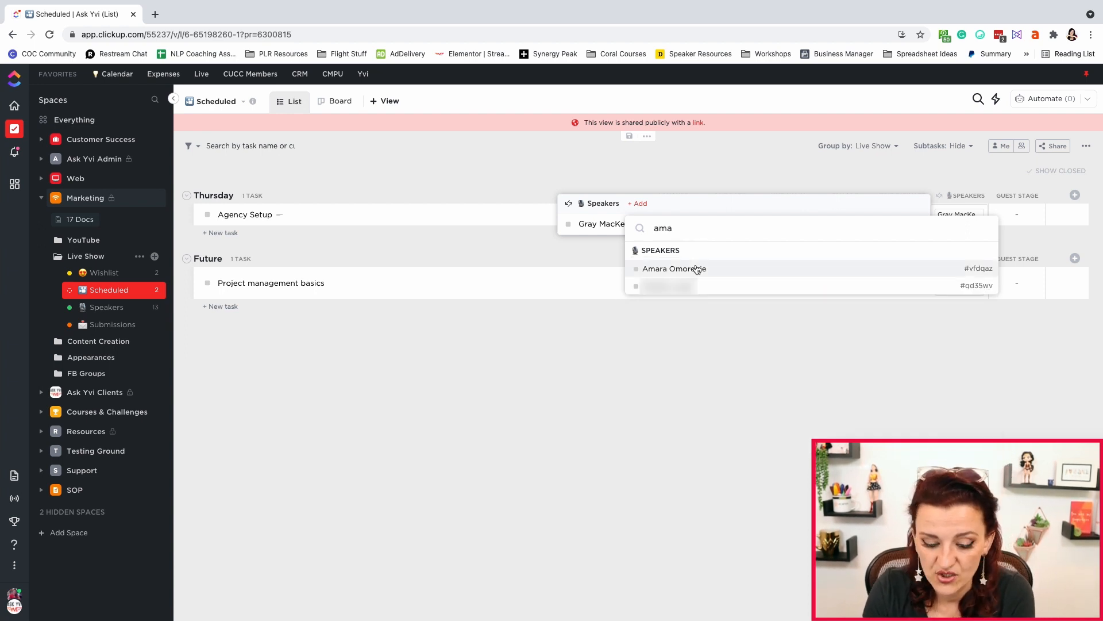
click(697, 270)
click(758, 374)
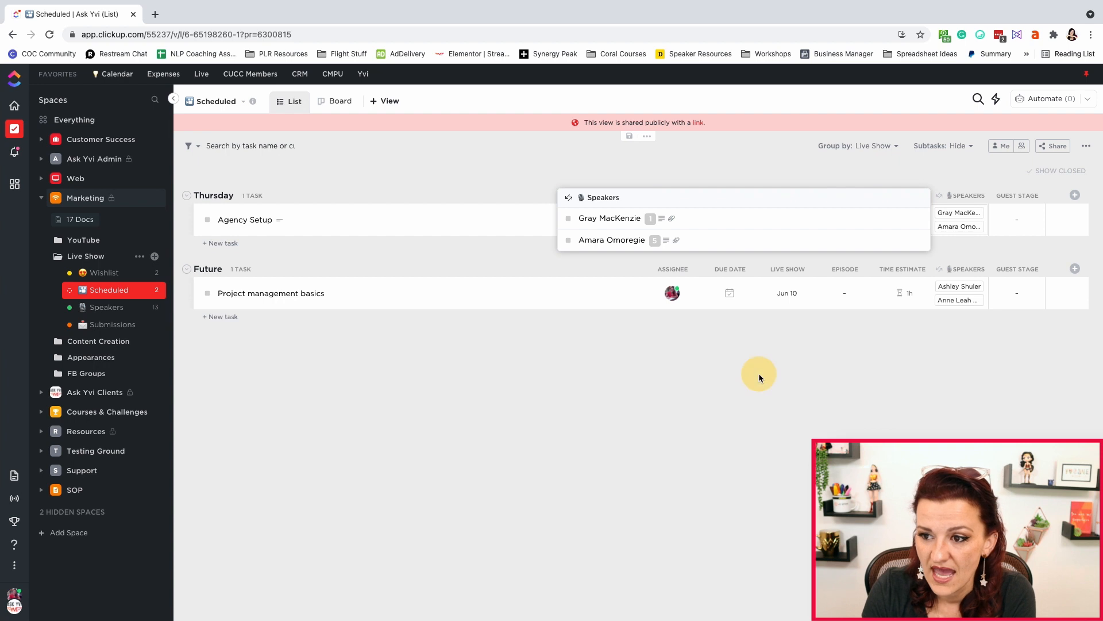
Set the Agency Setup task's Guest Stage to Info Received and its time estimate to 1h
click(1018, 224)
click(1032, 379)
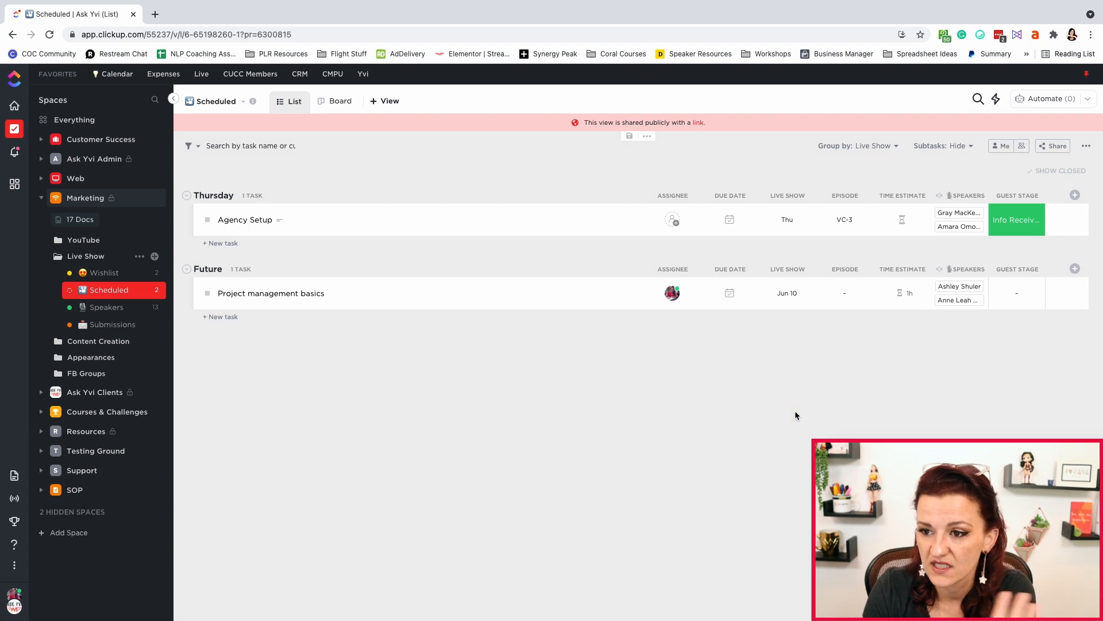
click(902, 219)
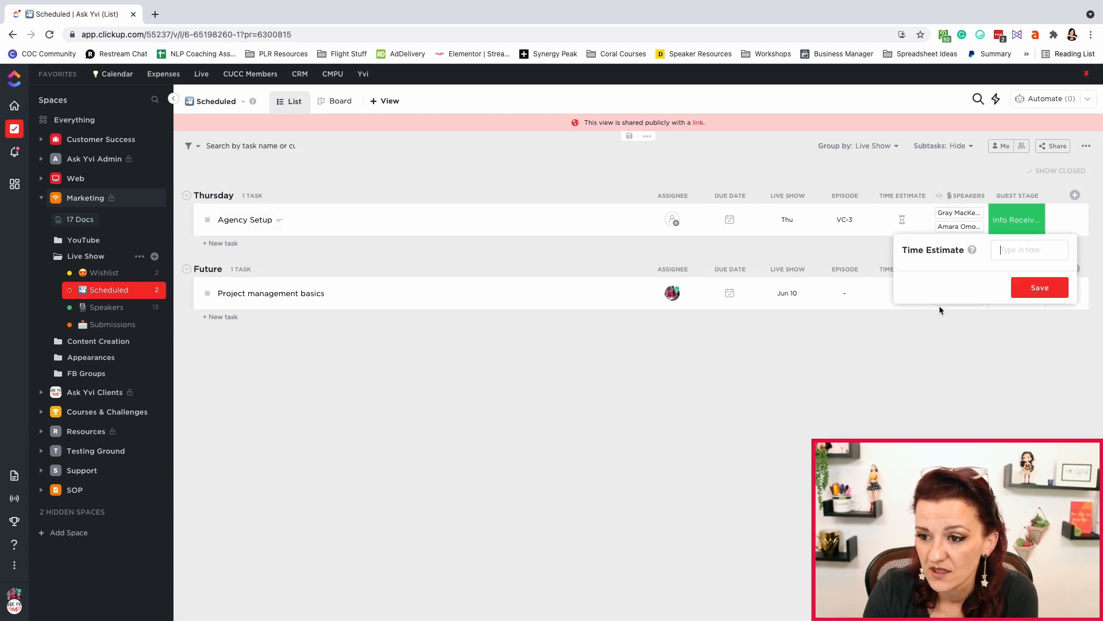
text(15)
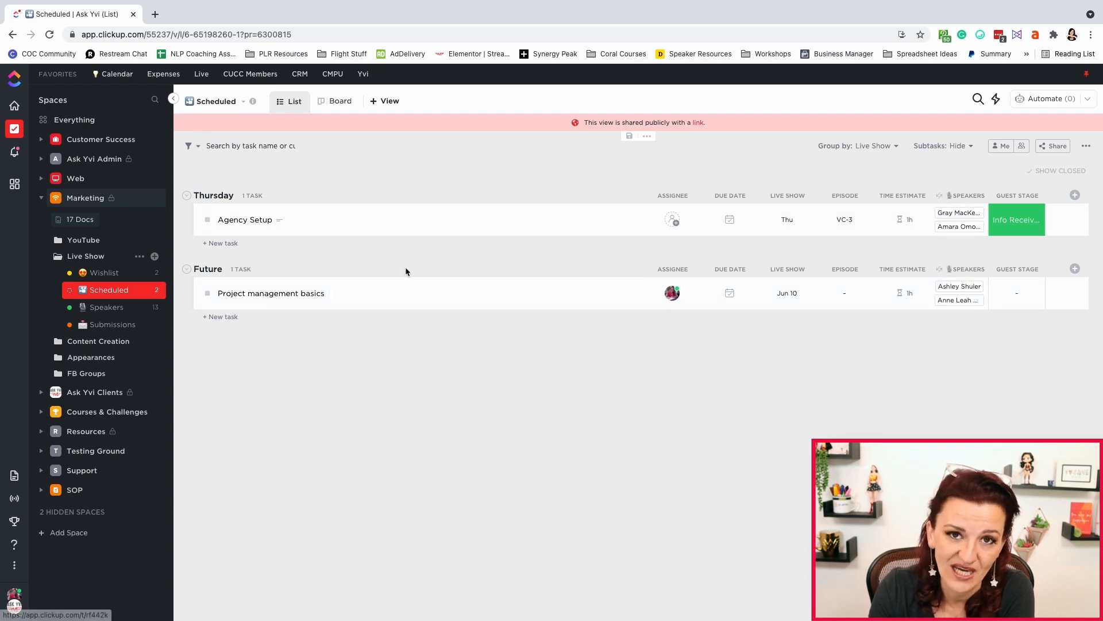
Open the Agency Setup task and pick the ADT Live task template from the template browser
click(245, 220)
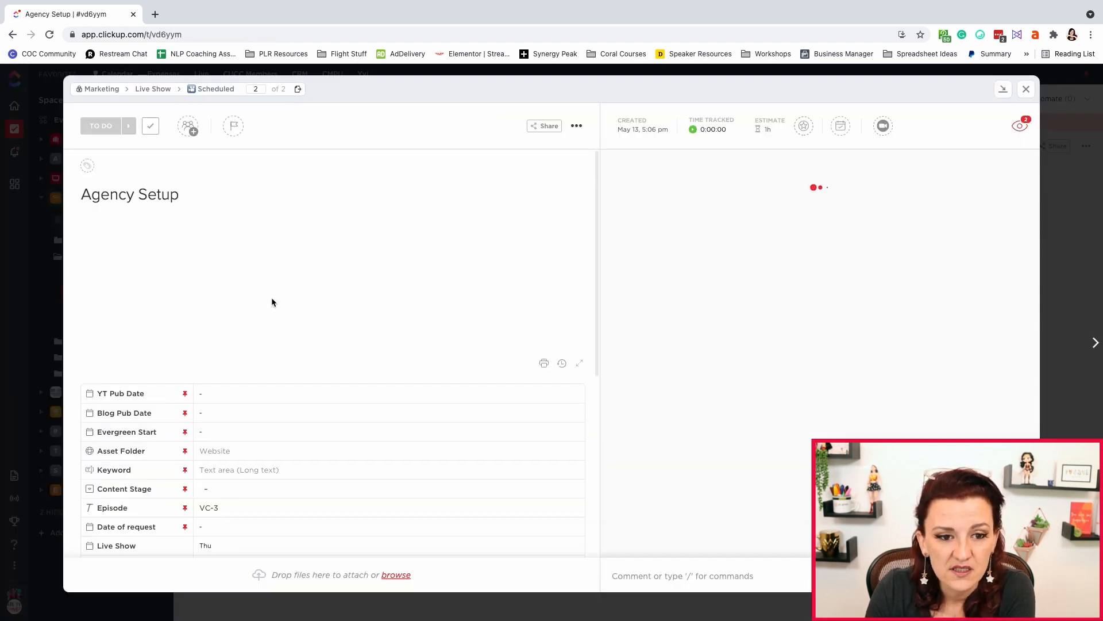
scroll(272, 300, down, 3)
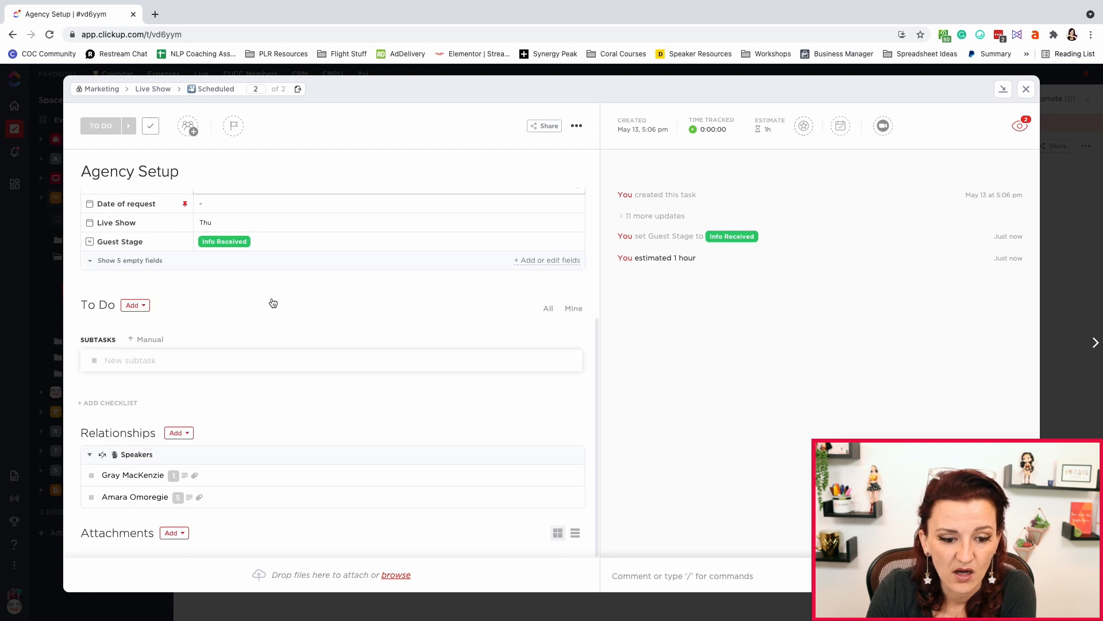
scroll(273, 303, up, 5)
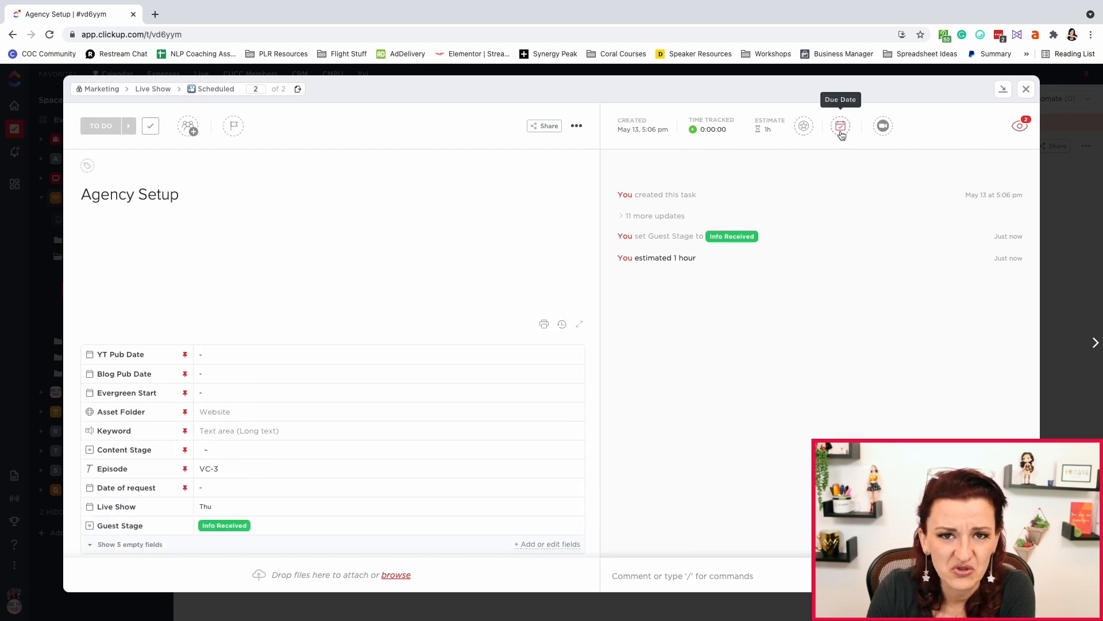
click(578, 126)
click(628, 285)
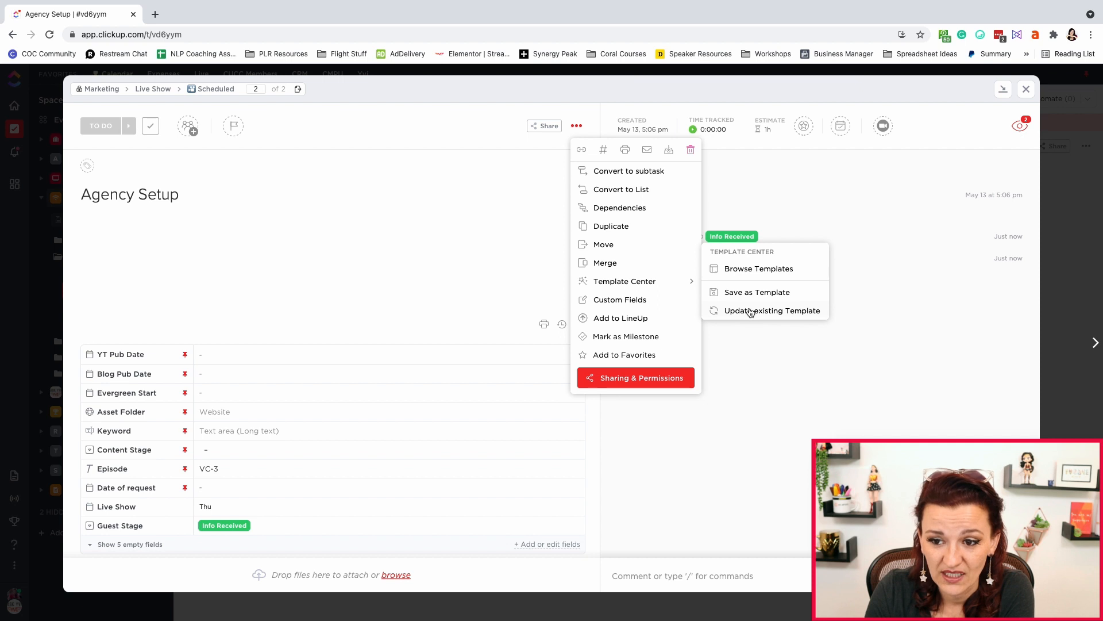
click(740, 270)
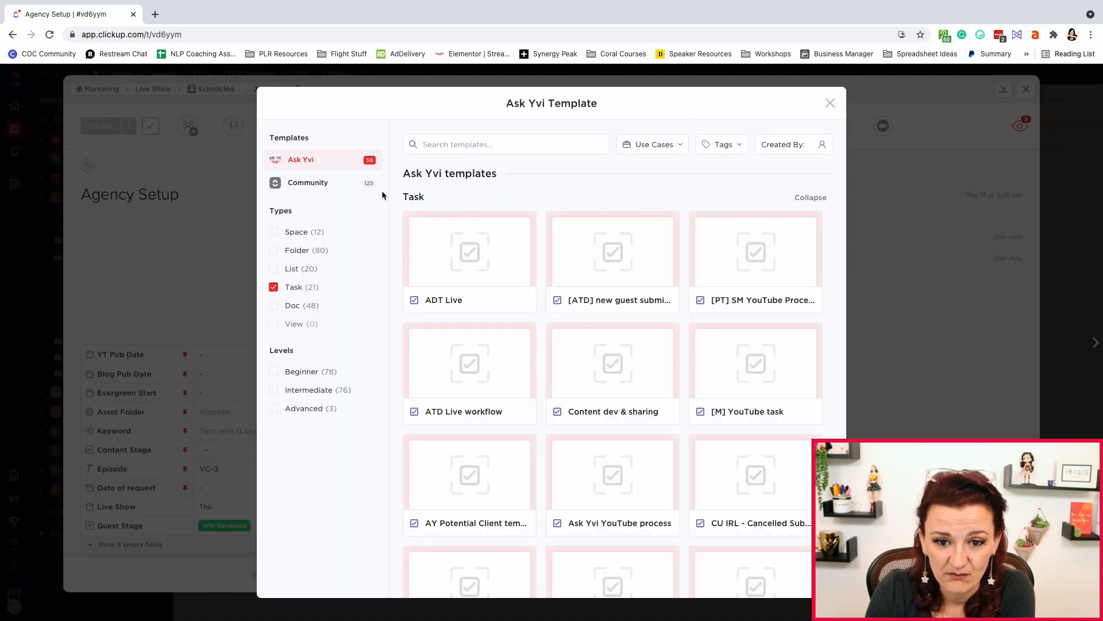
click(471, 257)
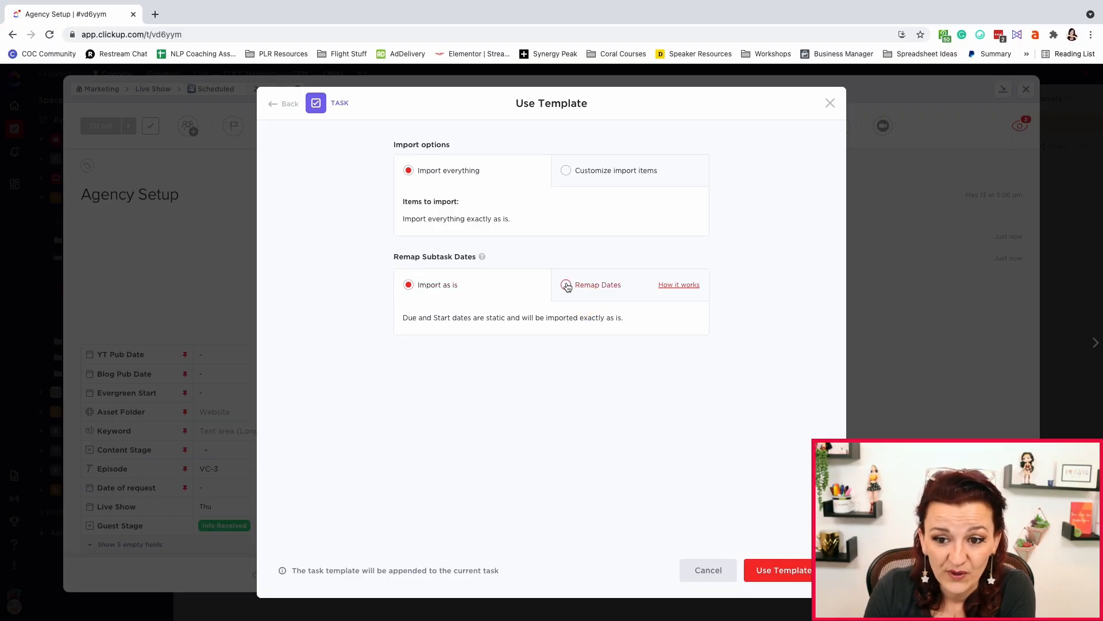
Choose to remap subtask dates with the parent task due date set to tomorrow, May 19
click(567, 286)
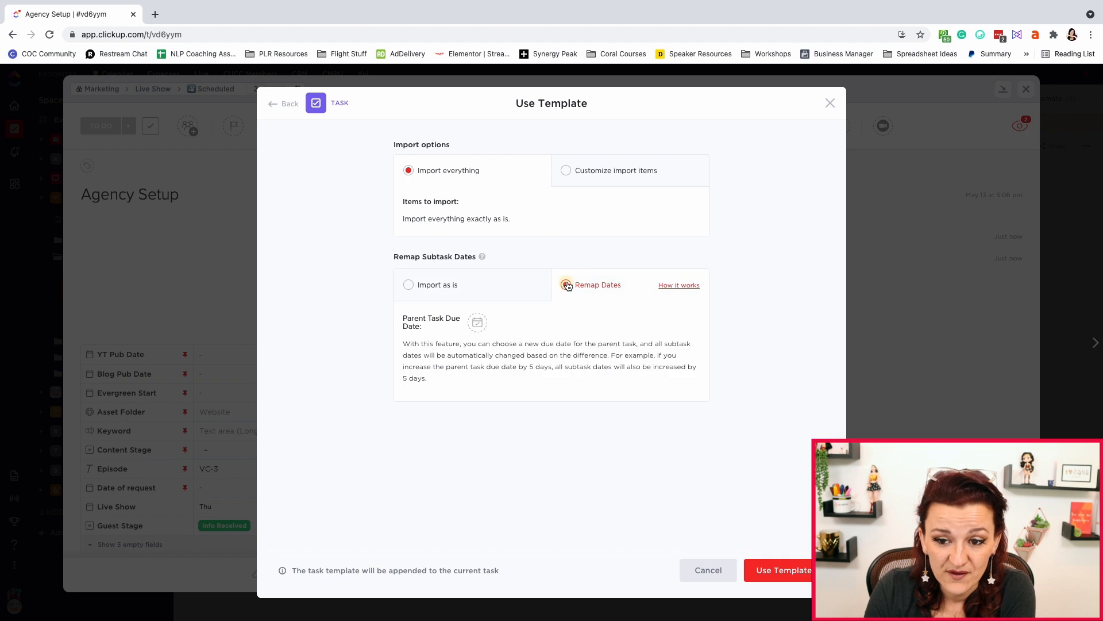
click(481, 324)
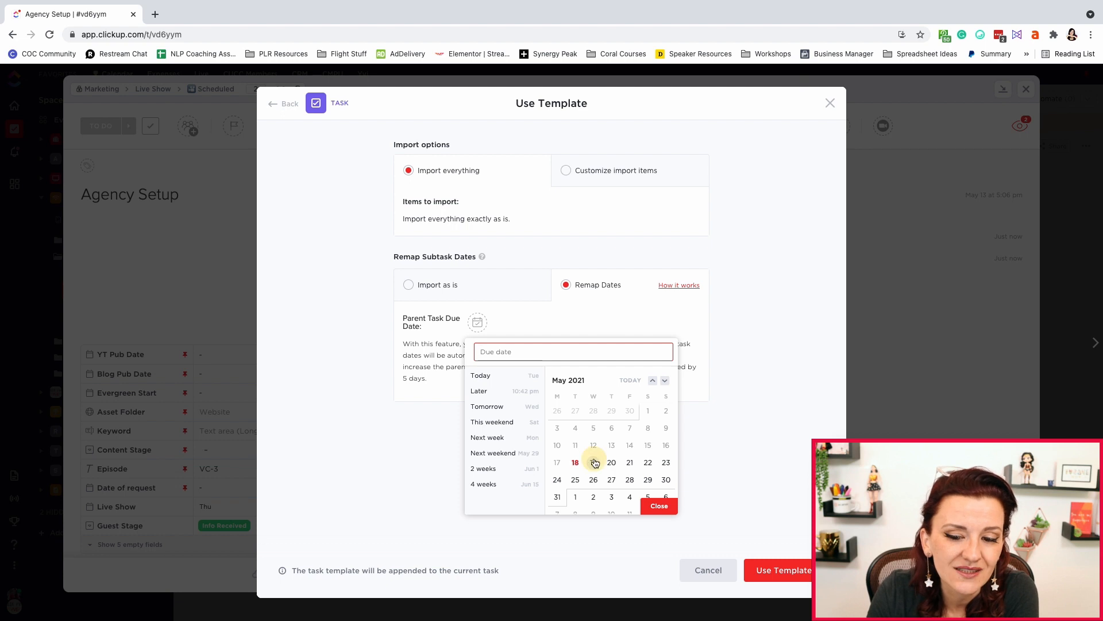
click(593, 462)
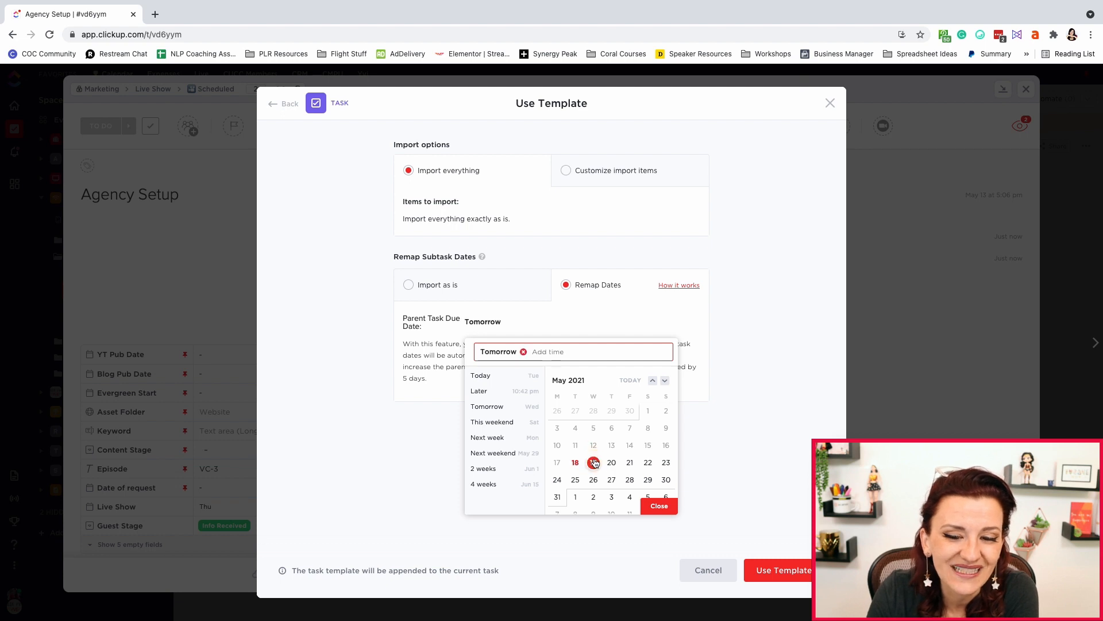
click(660, 507)
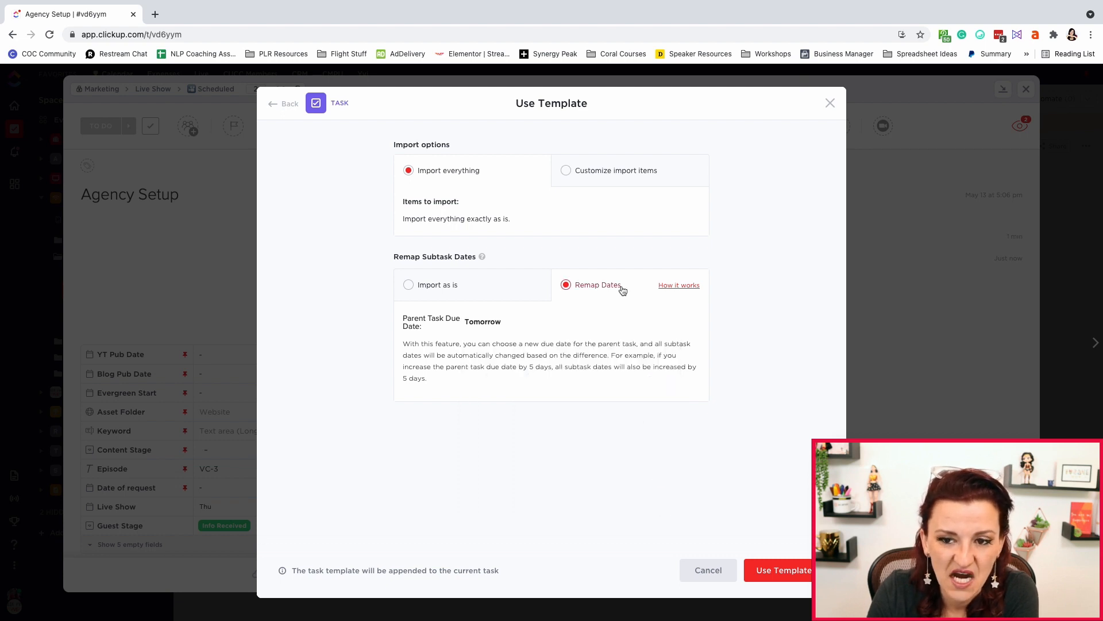
Customize the import items to exclude Watchers and Custom Fields, then apply the template
click(566, 170)
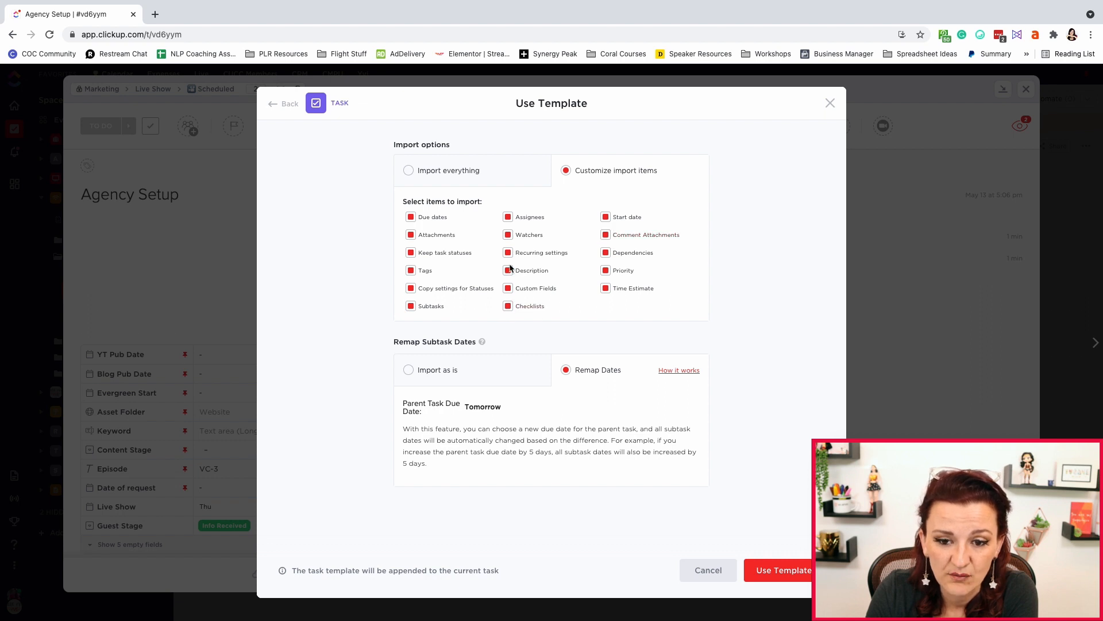
click(508, 235)
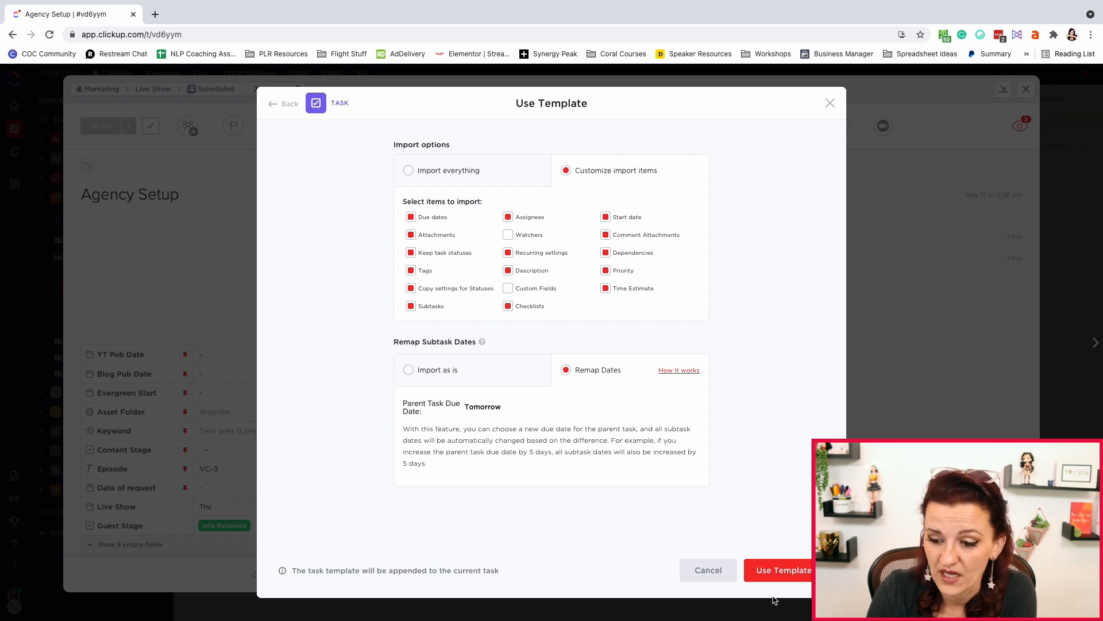
click(795, 576)
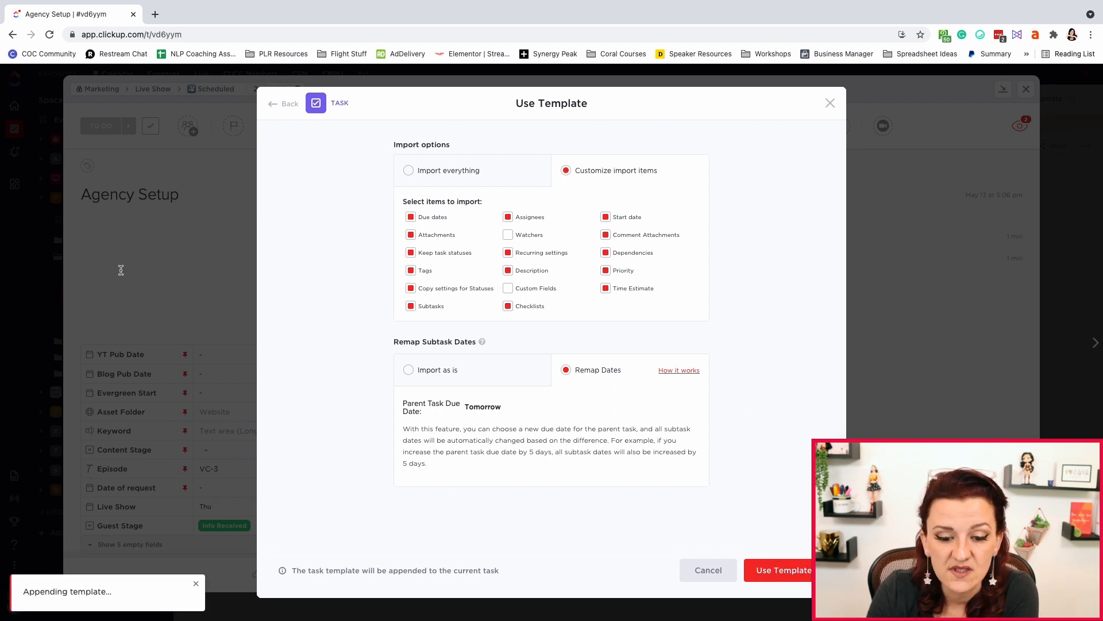
scroll(305, 314, down, 4)
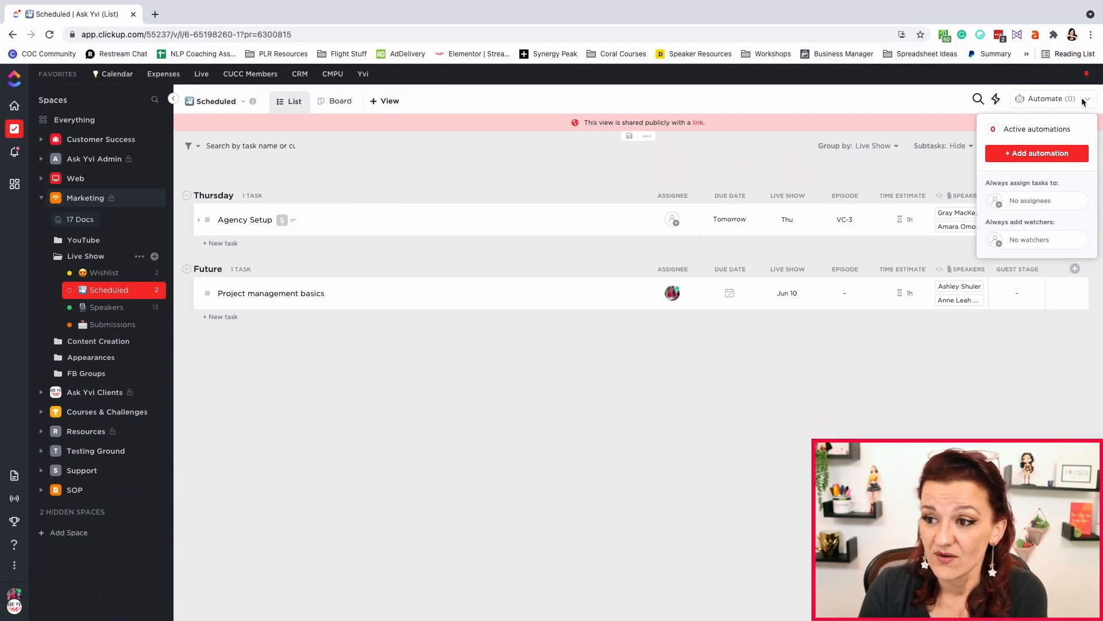
Set up a new automation that applies the ADT Live template whenever a task is created
click(1027, 155)
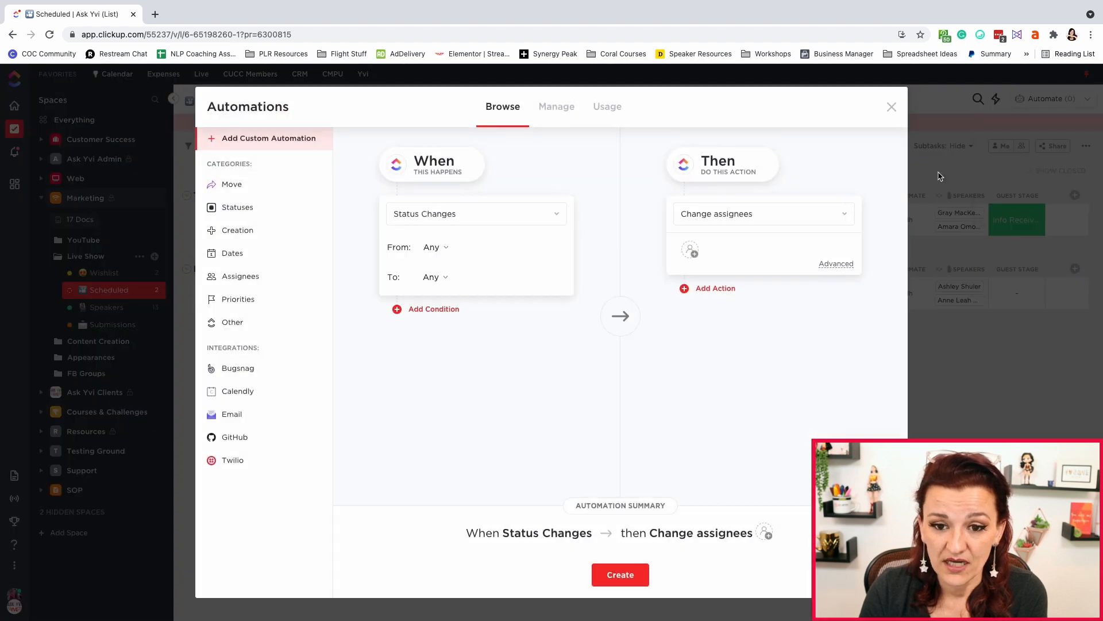
click(470, 216)
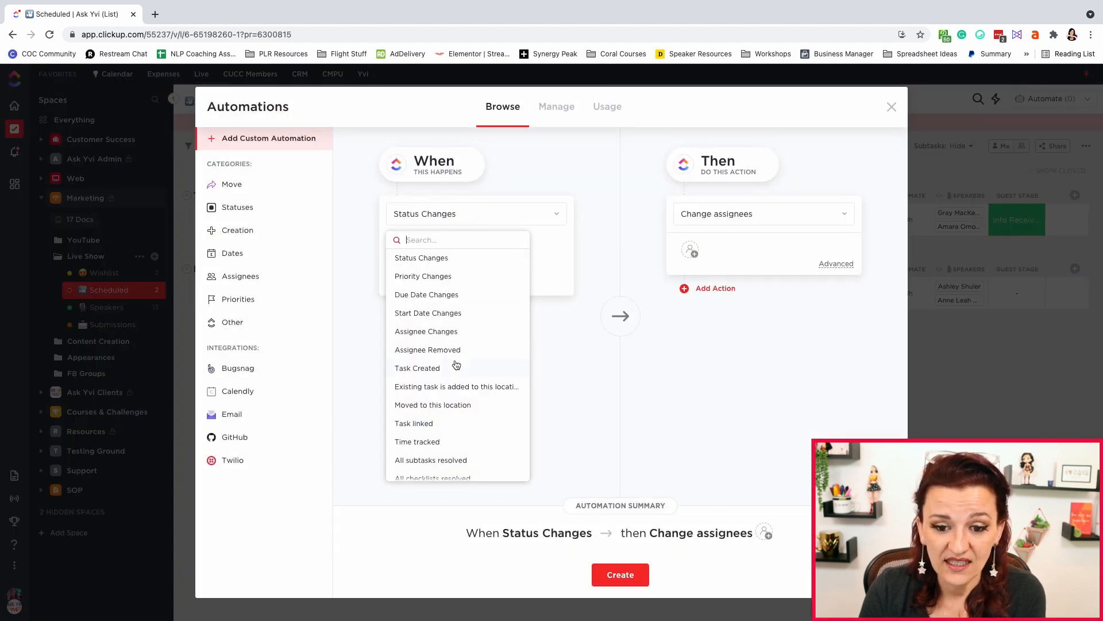
click(417, 368)
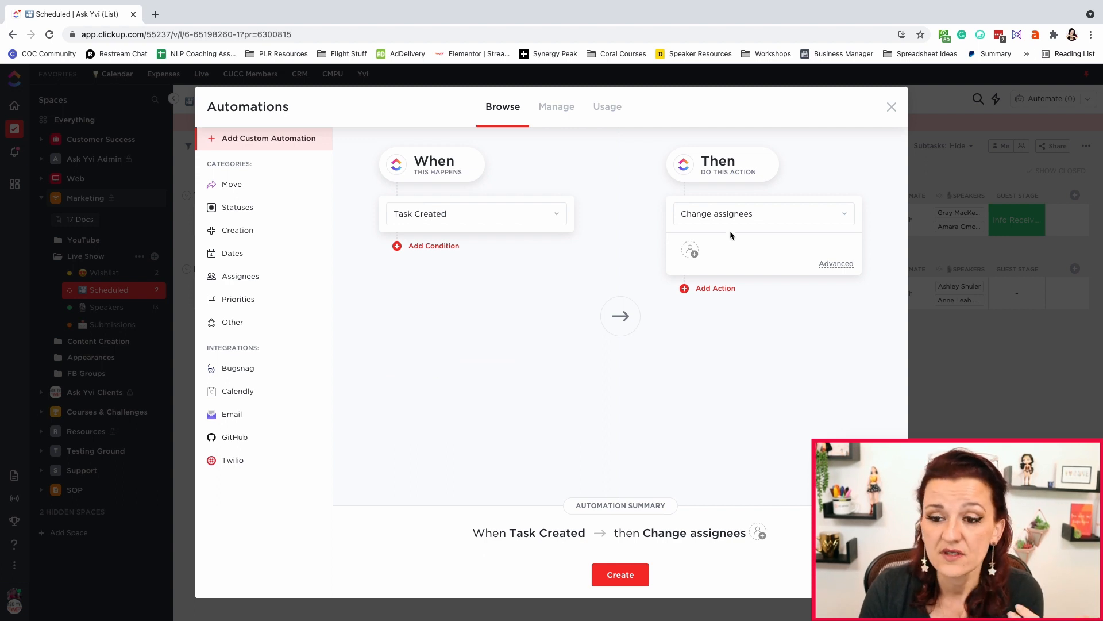
click(739, 215)
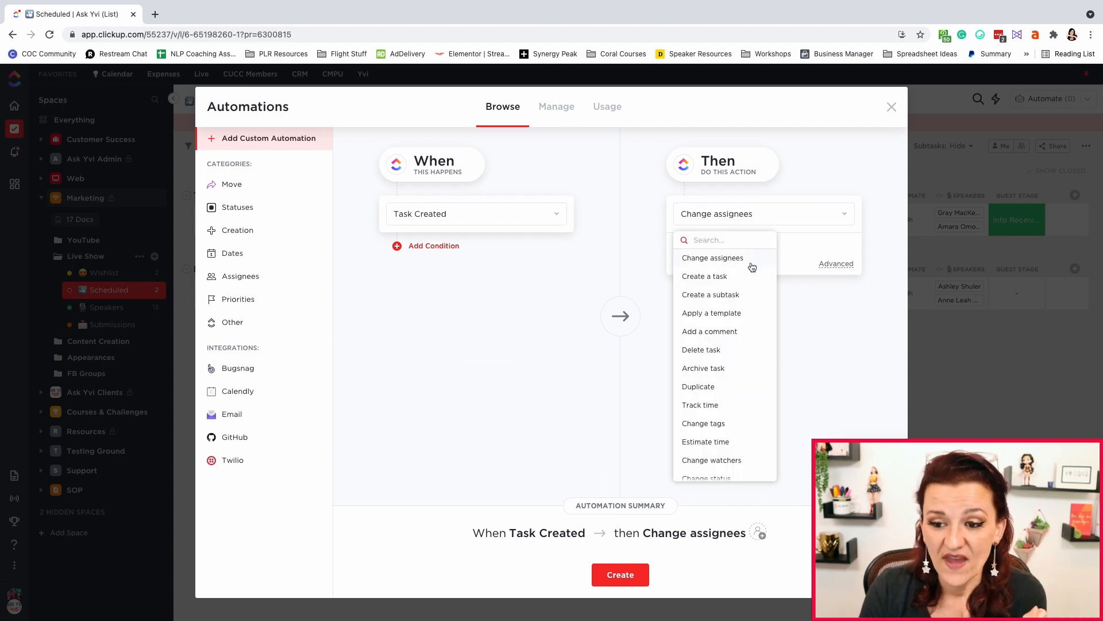
click(727, 313)
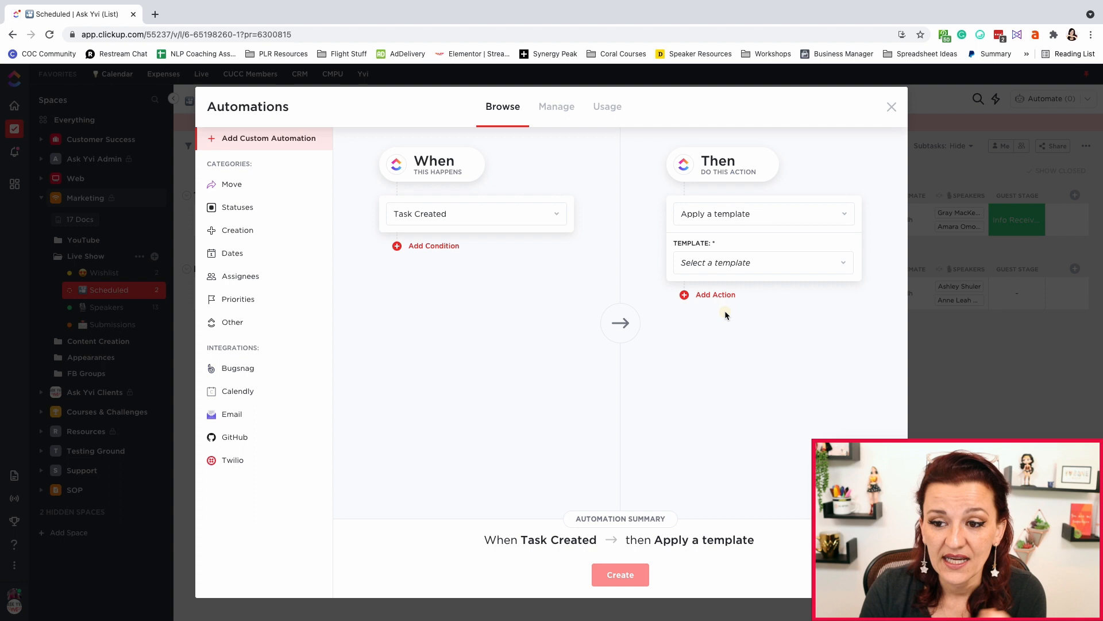
click(736, 264)
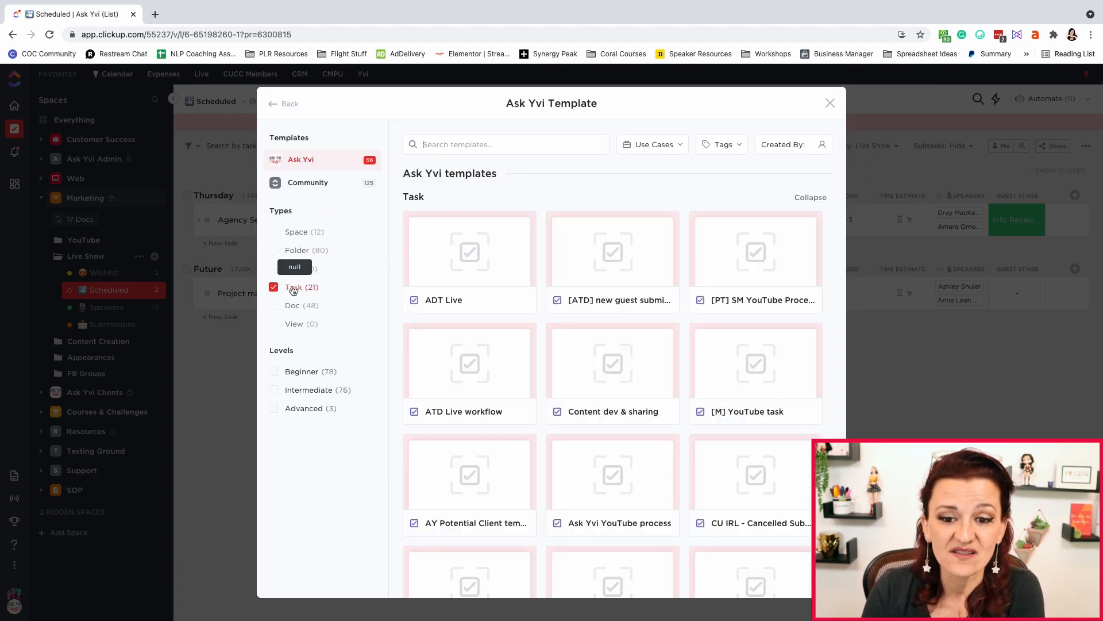
click(431, 274)
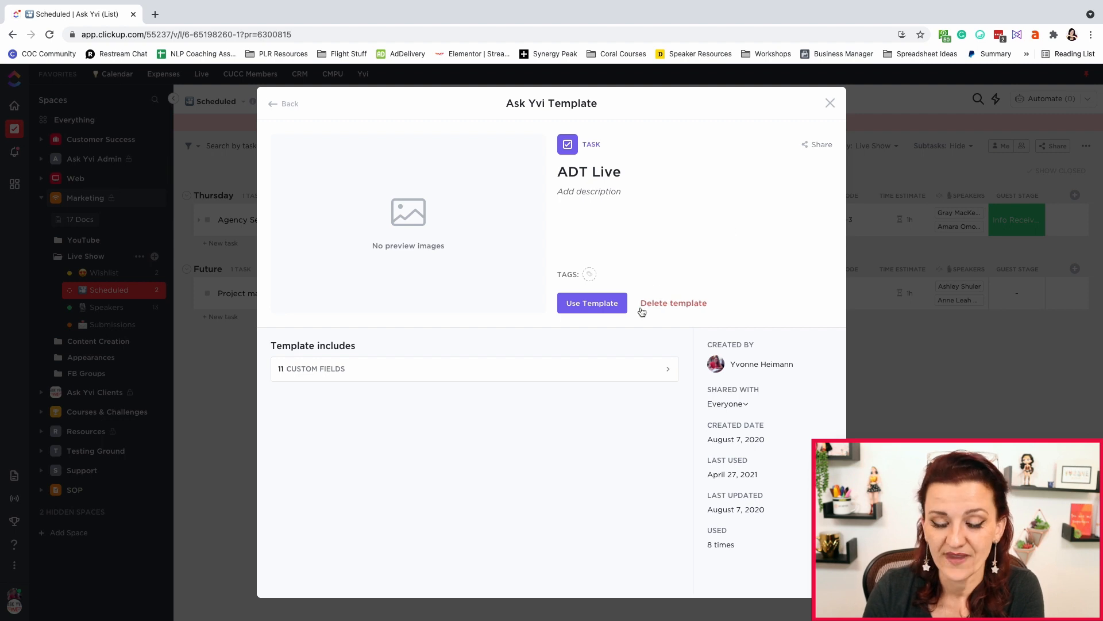
click(598, 305)
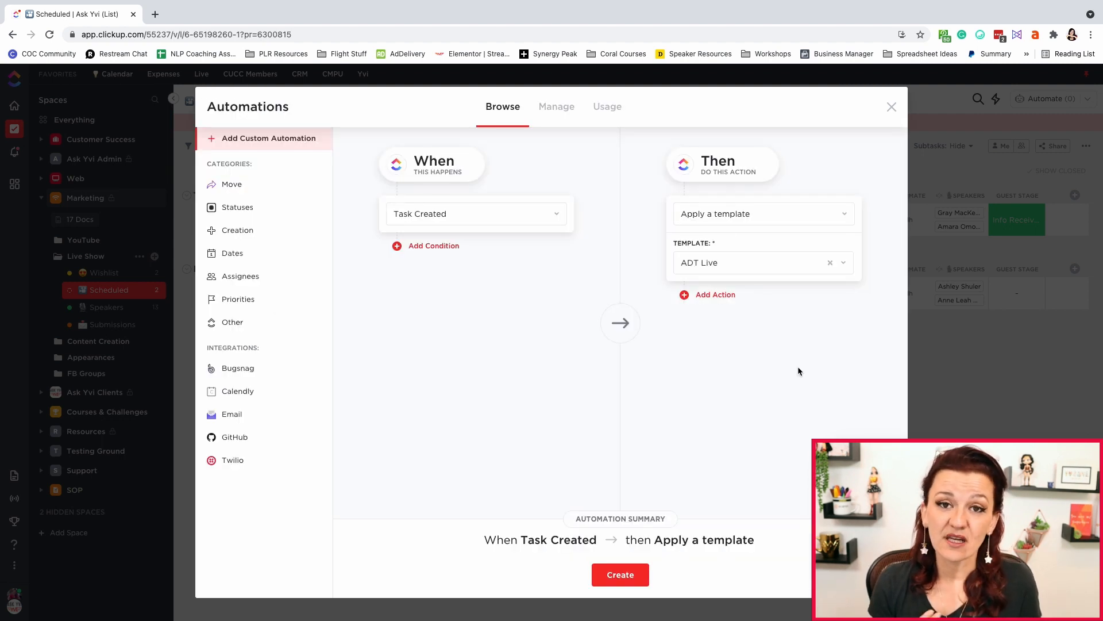